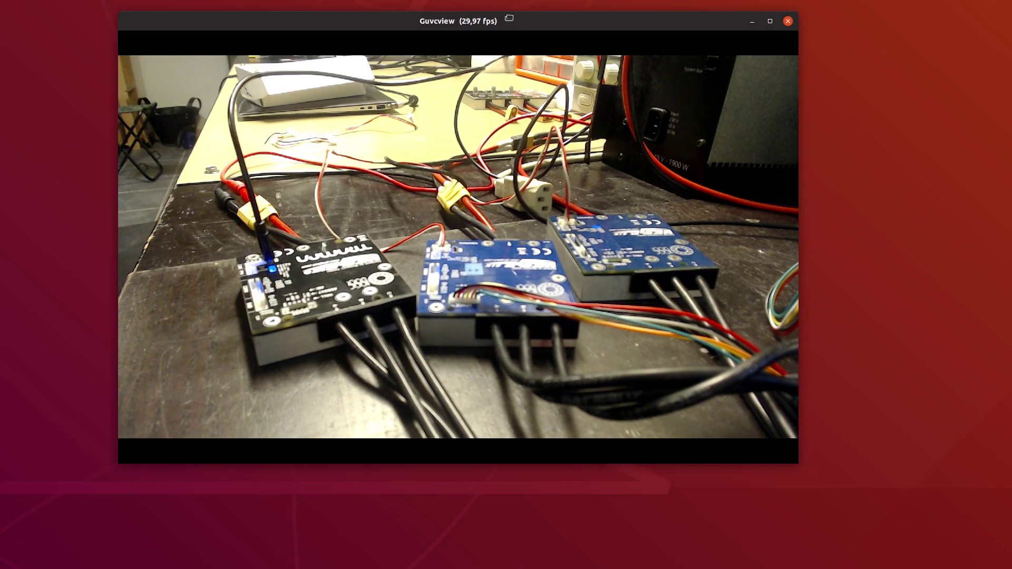
# - Switch to VESC Tool, test the automatic connection to the attached VESC, and close the tool after disconnecting
pyautogui.press('super+h')
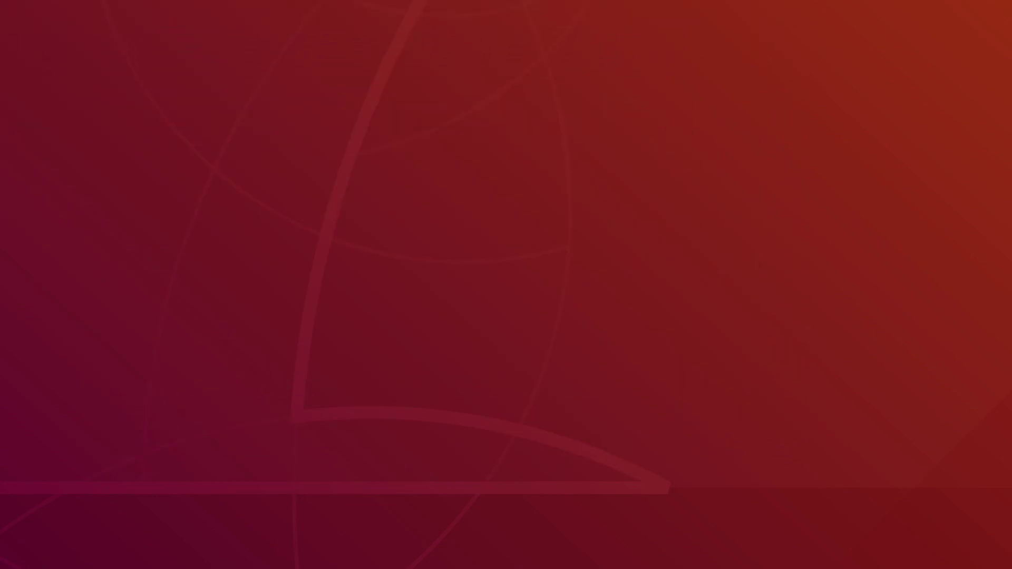
pyautogui.hotkey('alt', 'Tab')
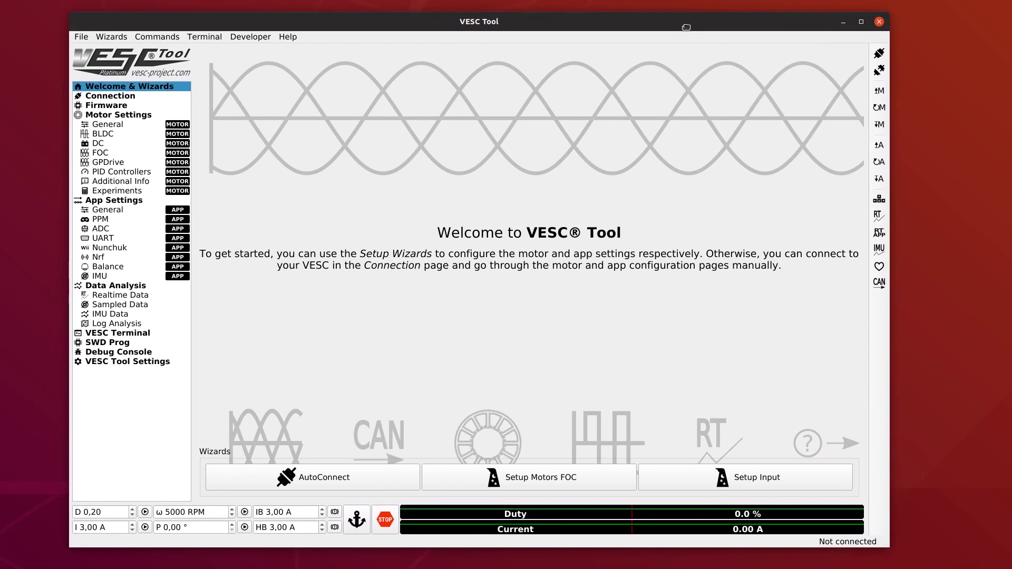
pyautogui.click(285, 476)
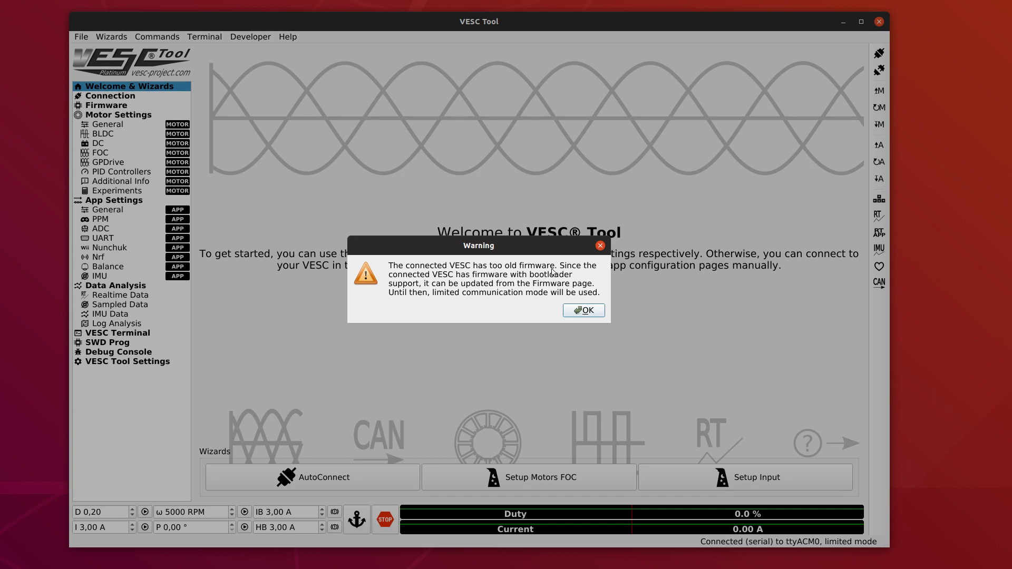
pyautogui.click(581, 310)
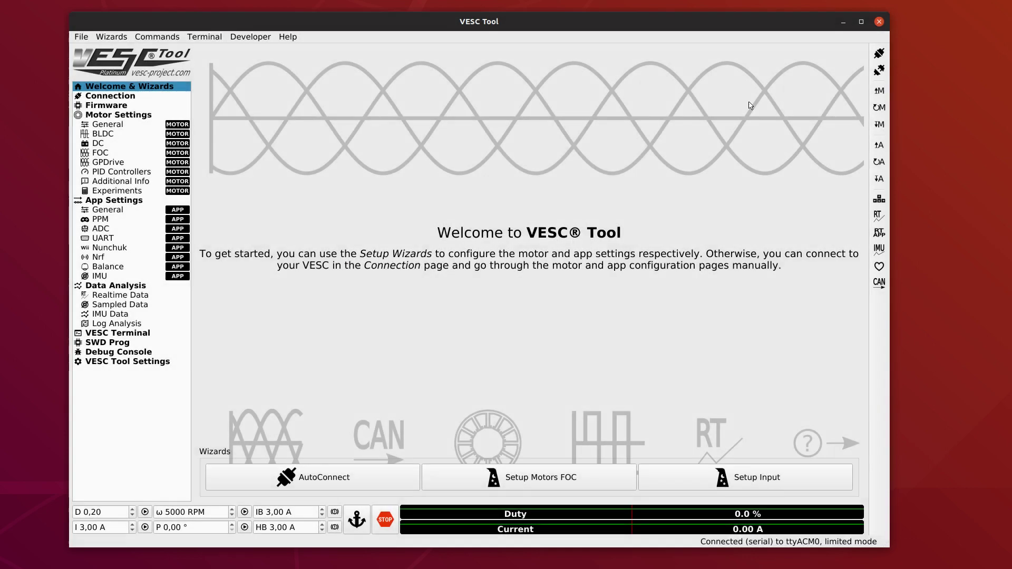
pyautogui.click(883, 71)
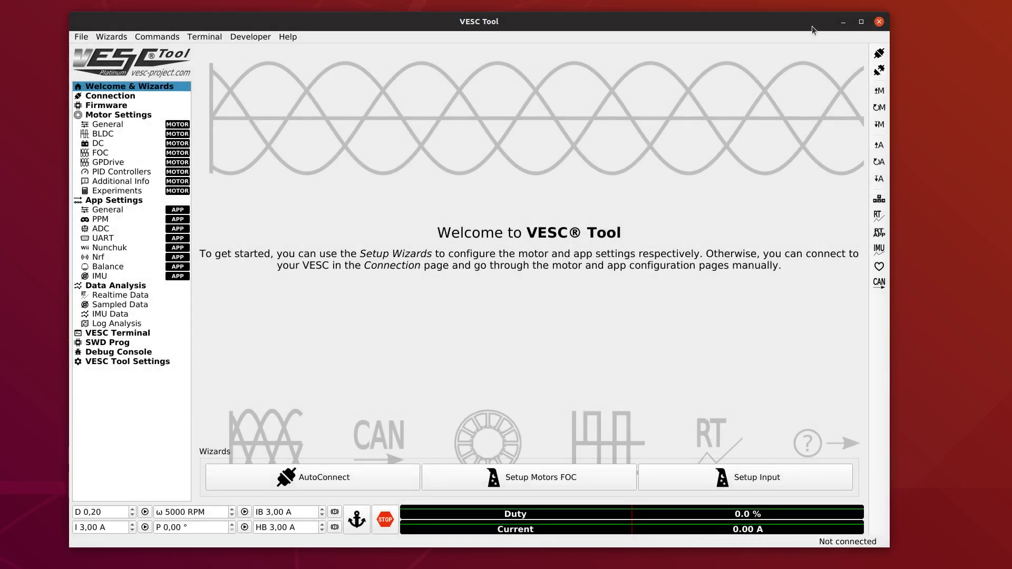
pyautogui.hotkey('alt', 'F4')
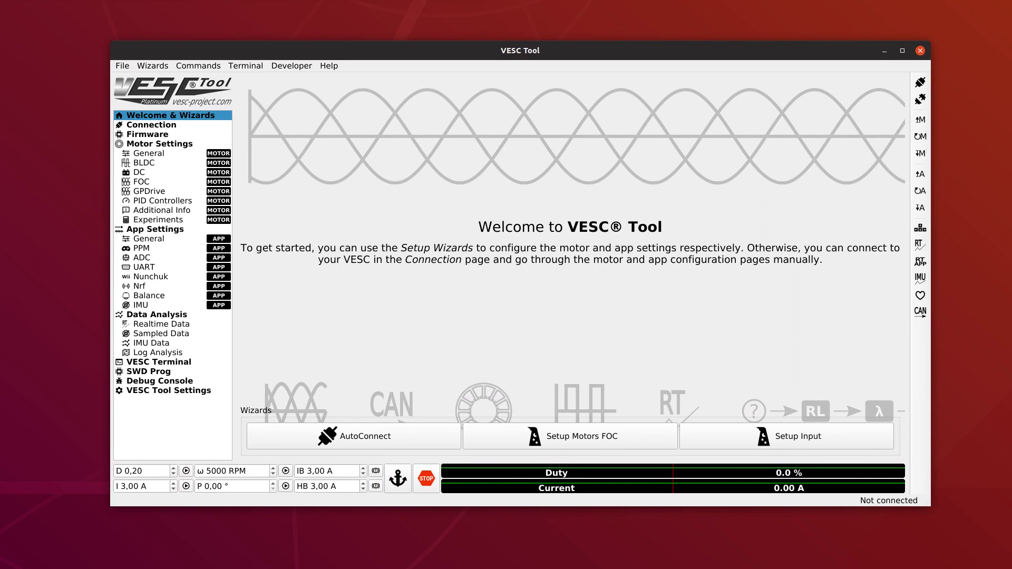
# - Test the automatic connection to the VESC in the newly opened VESC Tool version and disconnect again
pyautogui.click(505, 23)
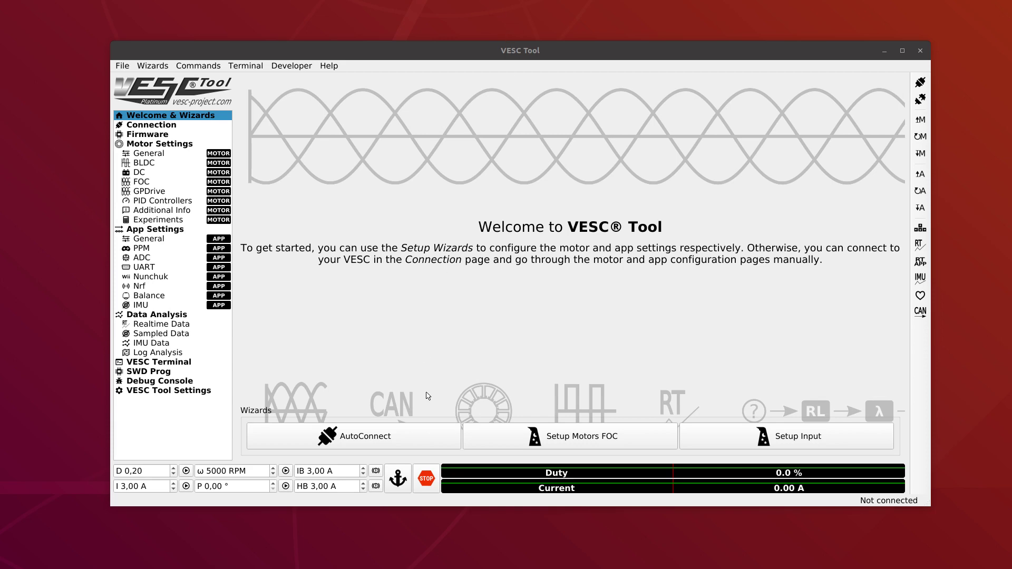
pyautogui.click(413, 434)
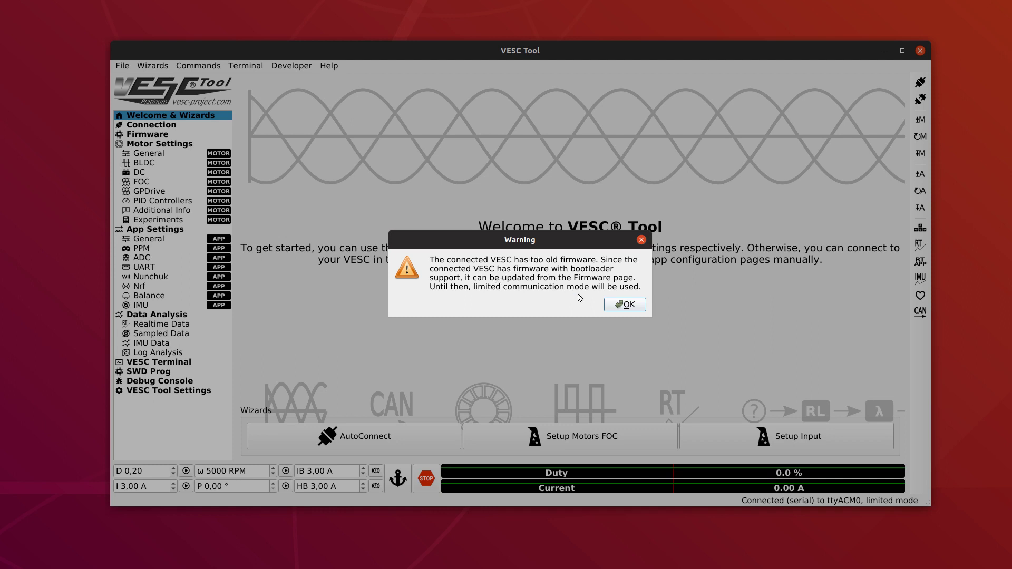
pyautogui.click(621, 306)
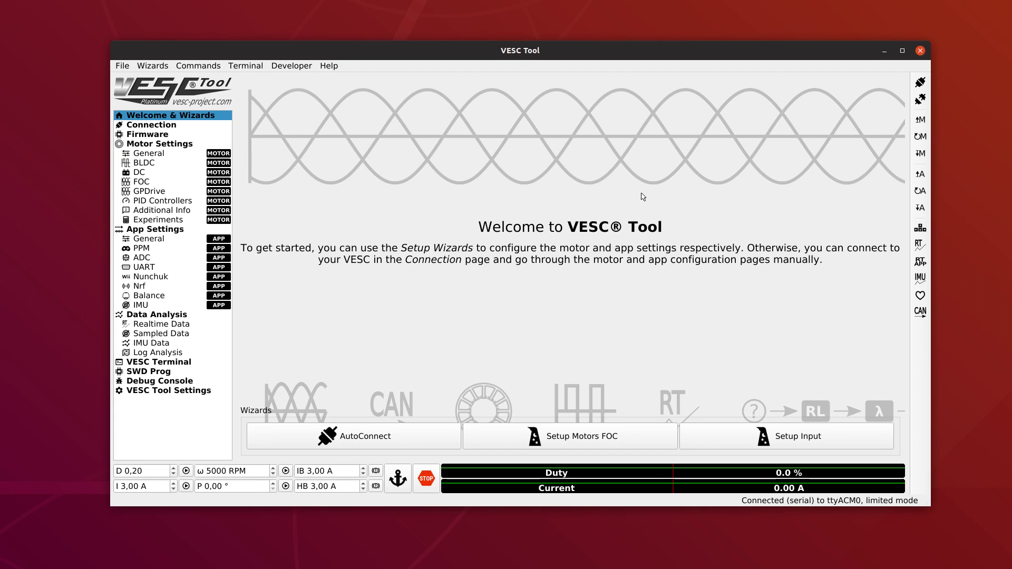
pyautogui.click(919, 99)
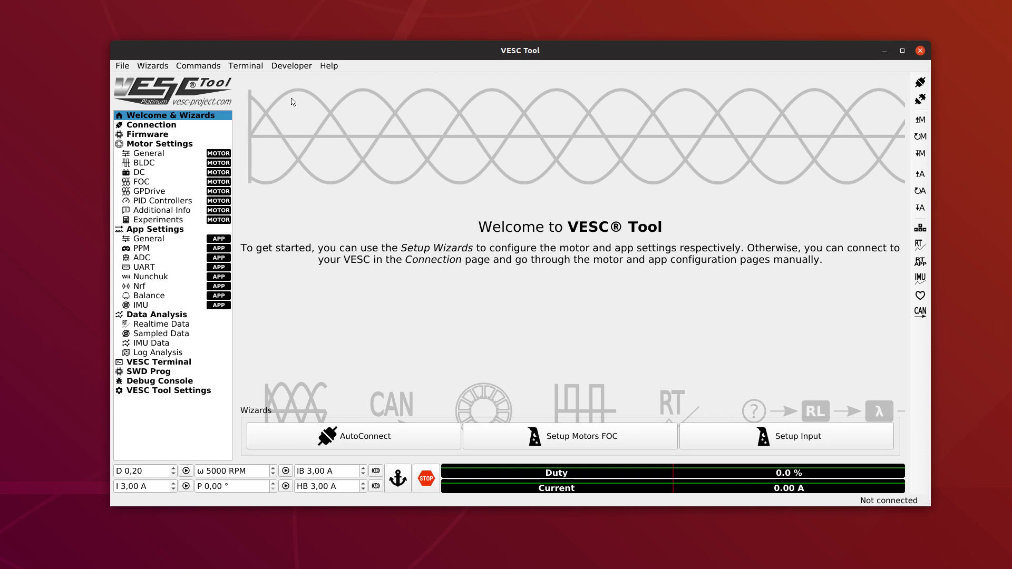
# - Compare the advanced general motor settings with the VESC disconnected and connected, and close this version after disconnecting
pyautogui.click(175, 159)
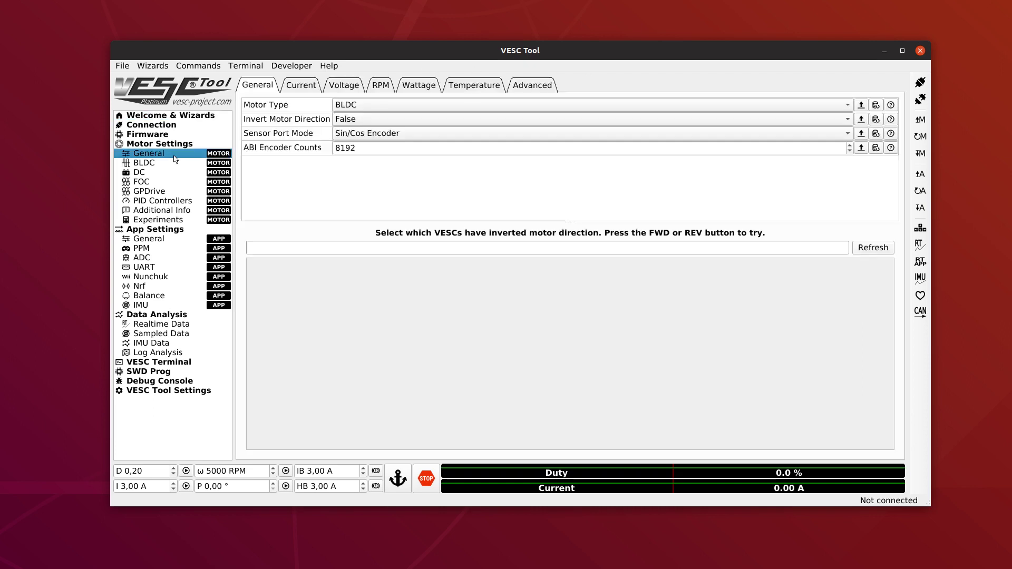
pyautogui.click(553, 82)
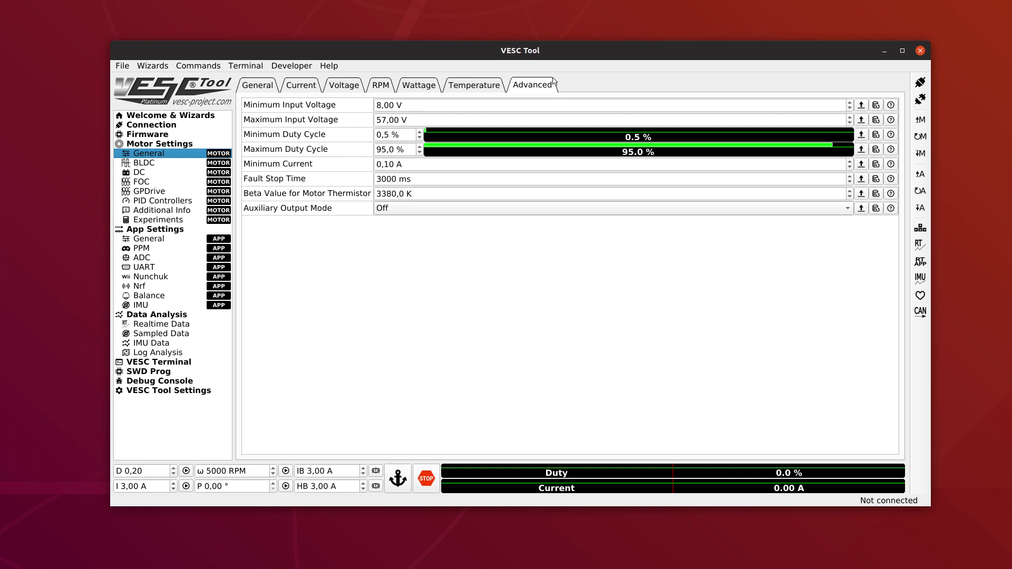
pyautogui.click(921, 89)
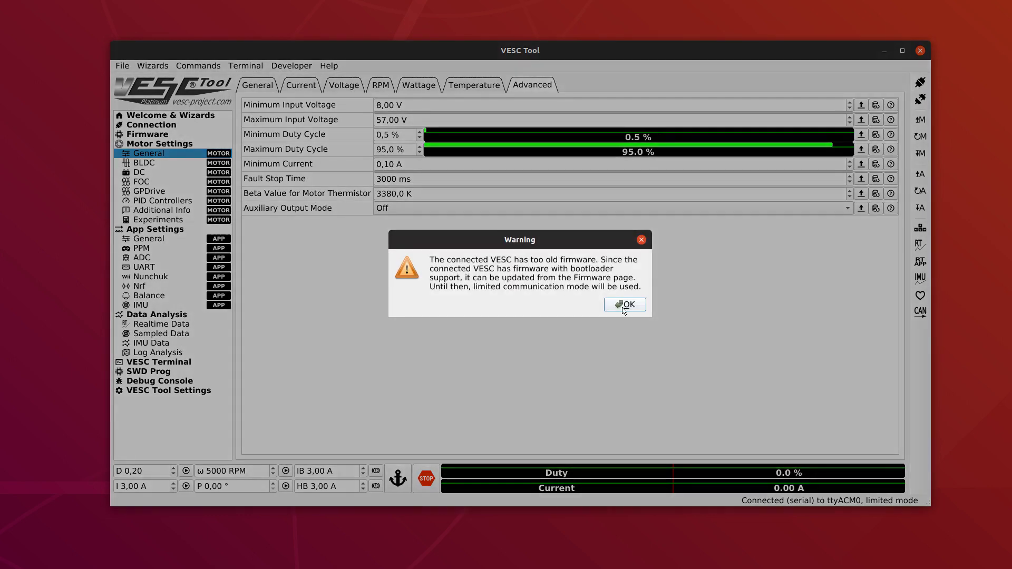
pyautogui.click(637, 303)
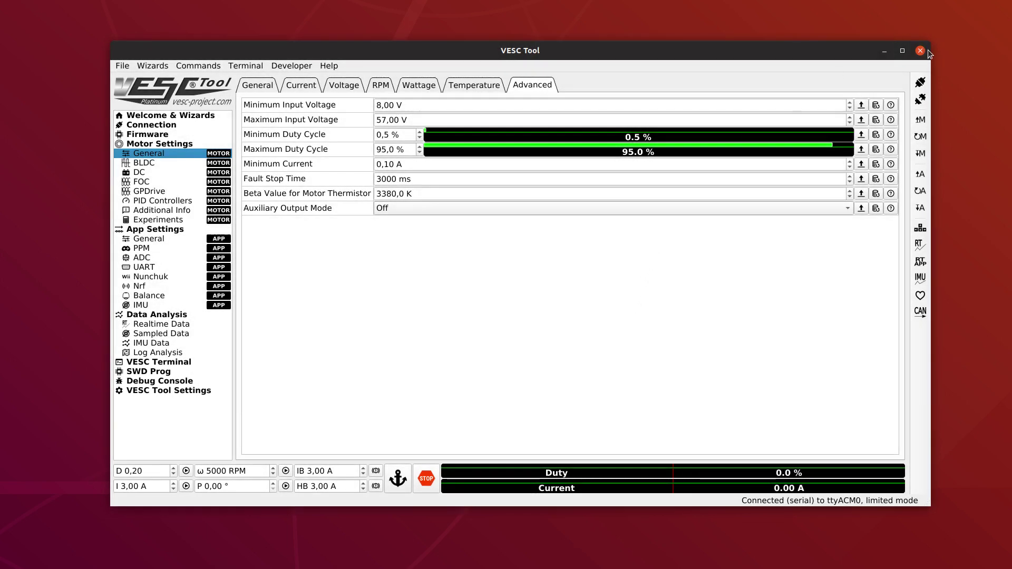
pyautogui.click(920, 100)
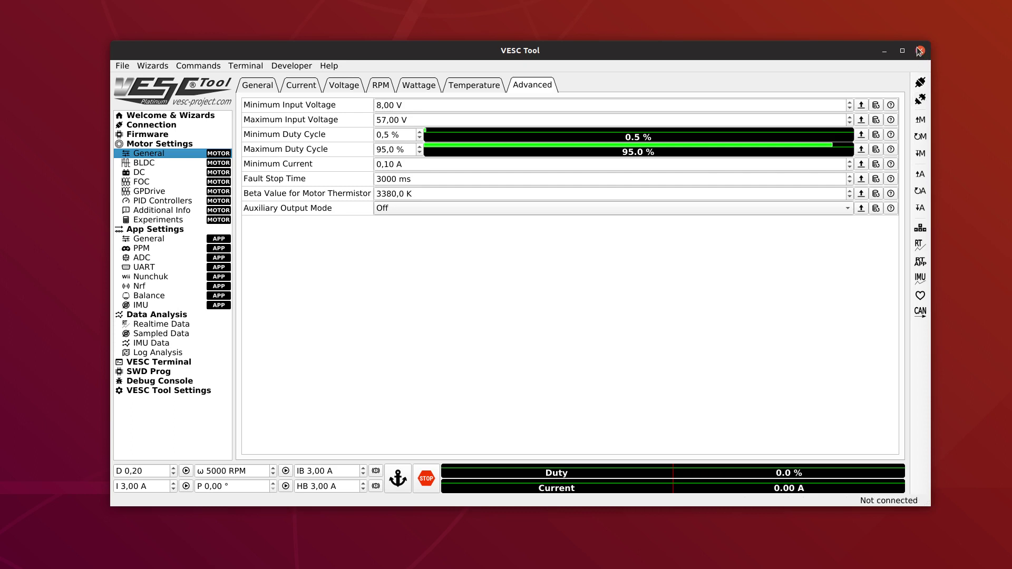
pyautogui.click(920, 50)
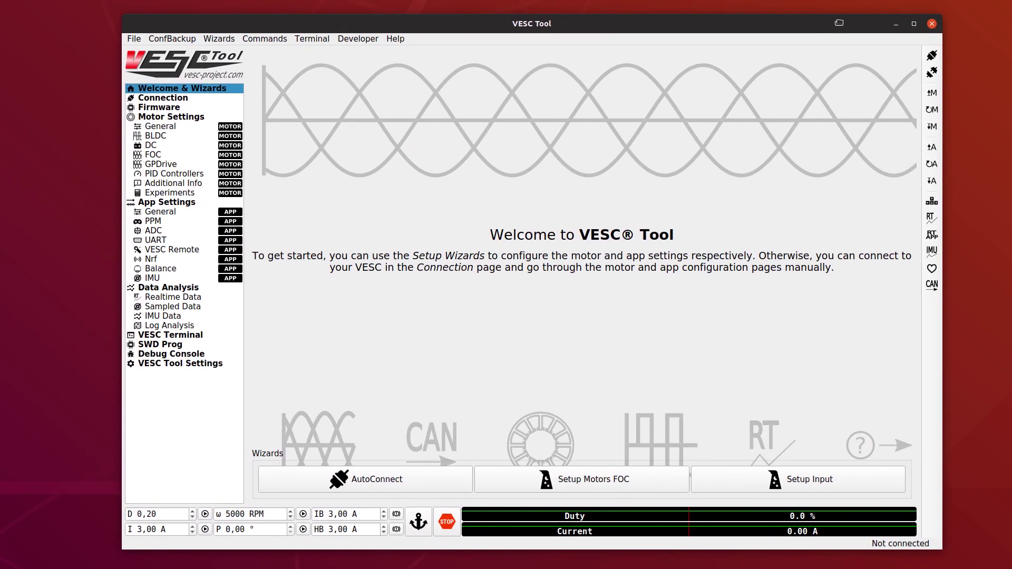
# - Test connecting to the VESC in the VESC Tool version with the ConfBackup feature and disconnect again
pyautogui.click(932, 55)
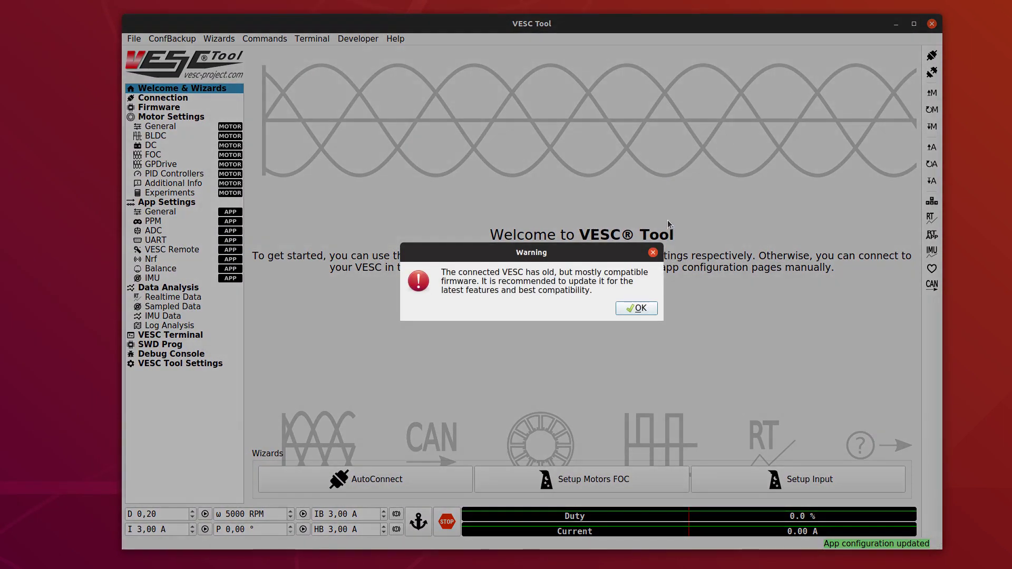
pyautogui.click(630, 307)
pyautogui.click(932, 72)
# - Compare the advanced general motor settings disconnected and connected, including the Auxiliary Output Mode options, and end disconnected
pyautogui.click(163, 126)
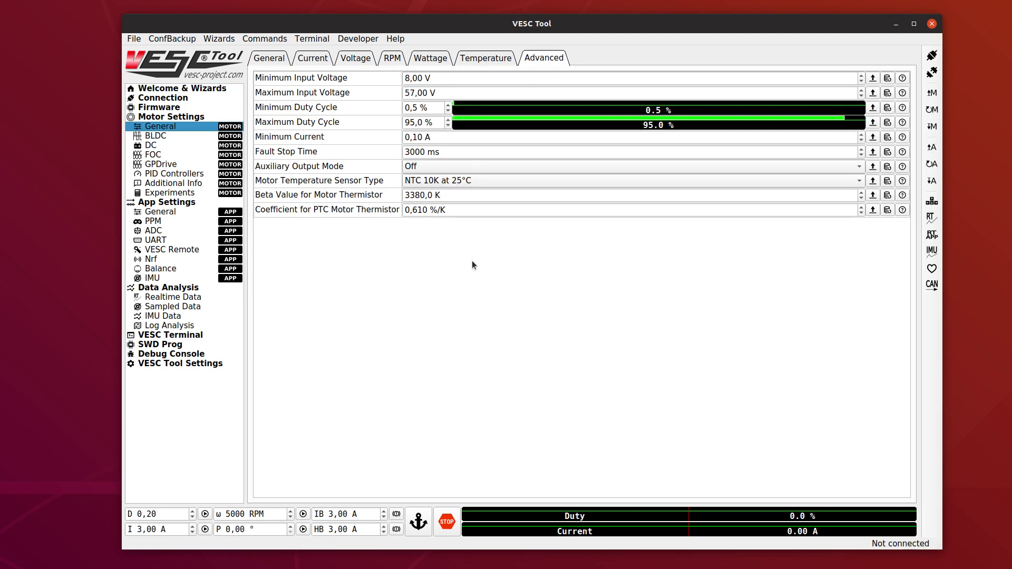
pyautogui.click(931, 56)
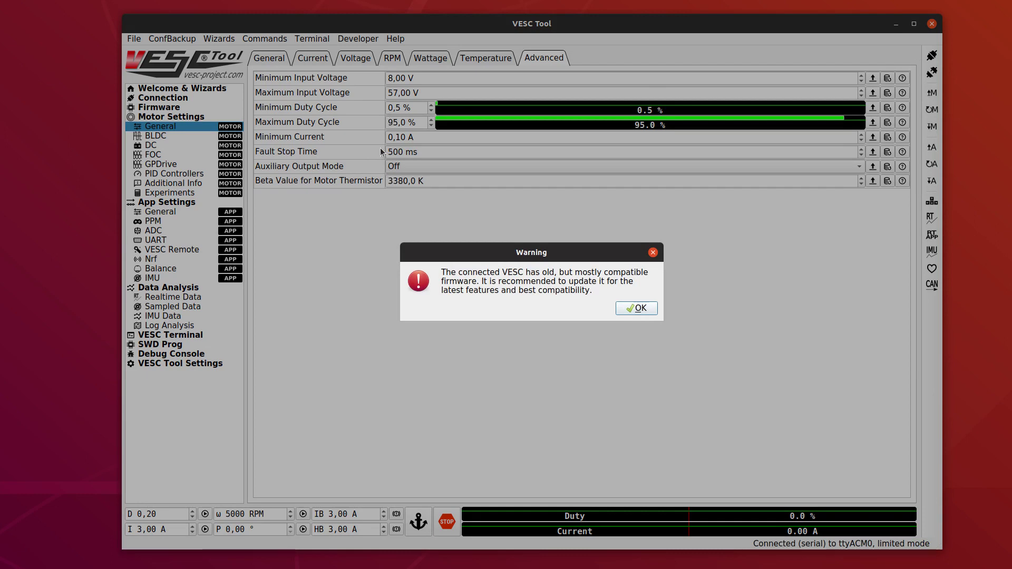
pyautogui.click(646, 310)
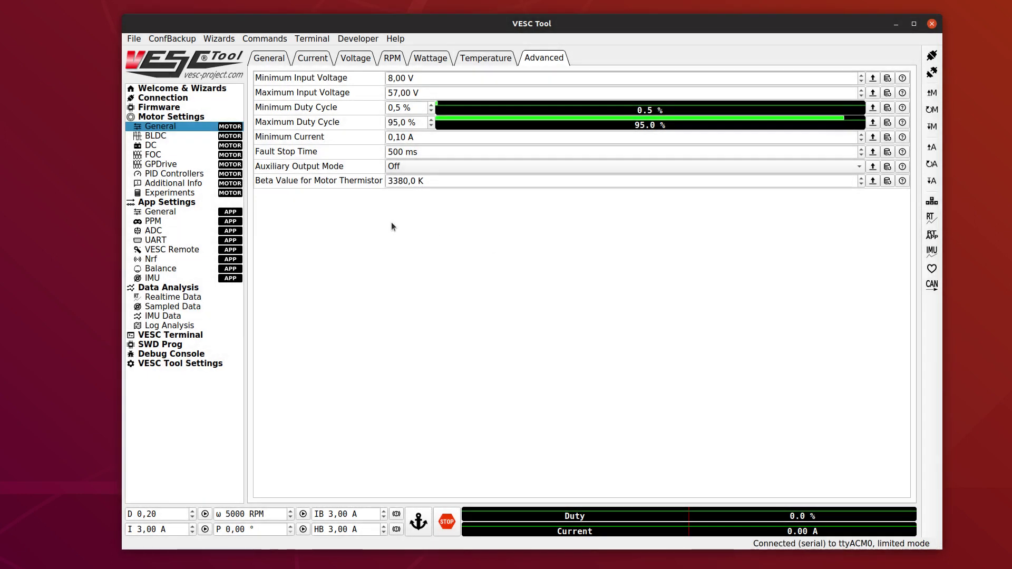
pyautogui.click(393, 166)
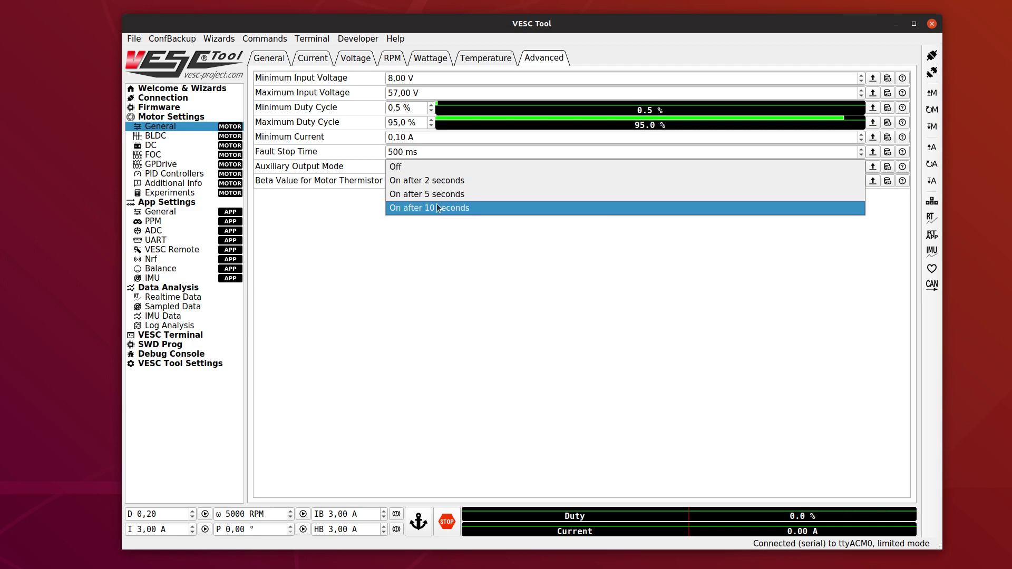
pyautogui.click(676, 167)
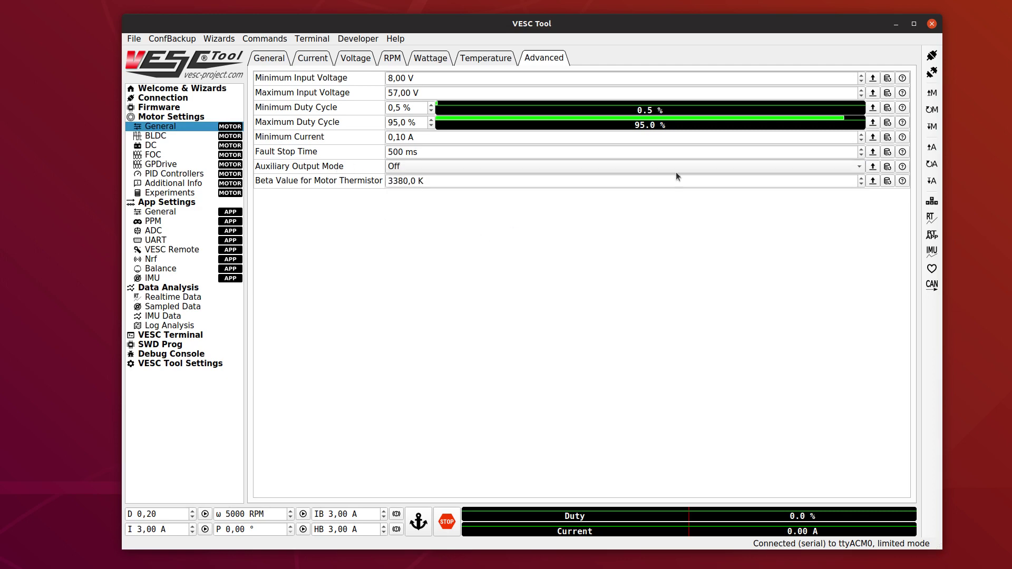
pyautogui.click(931, 73)
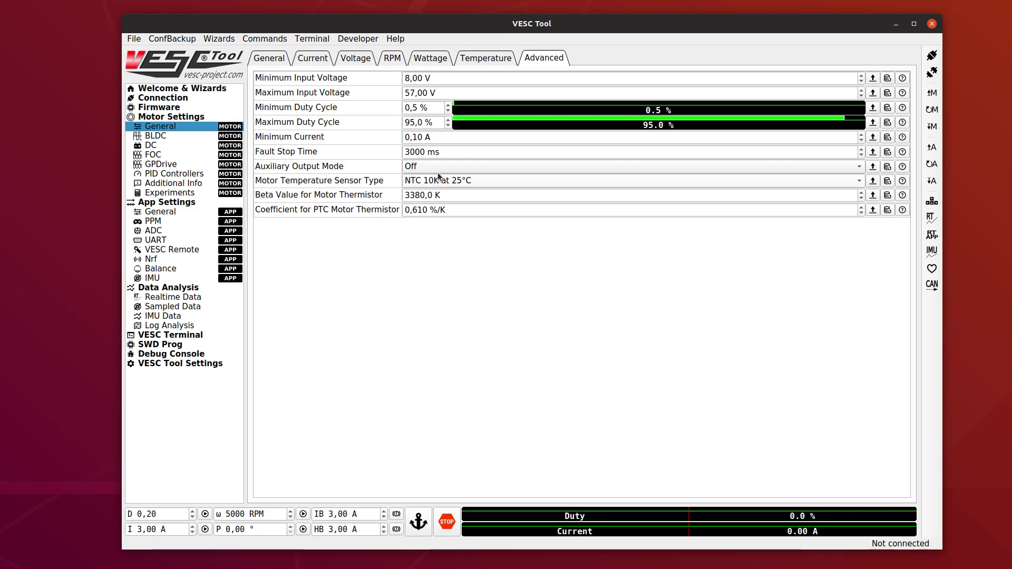
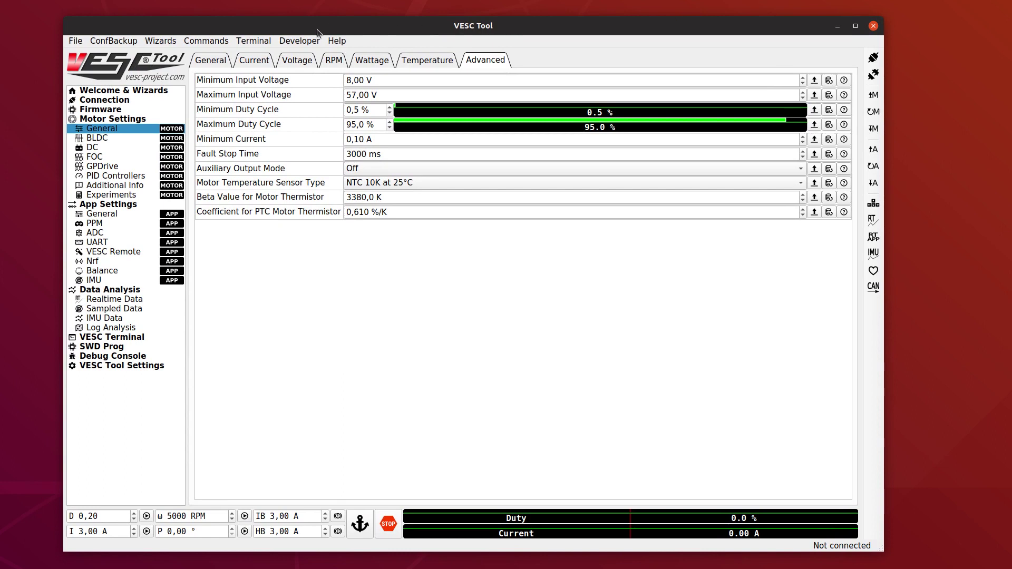
# - Open the Mcconf parameter editor from the developer functions
pyautogui.click(313, 41)
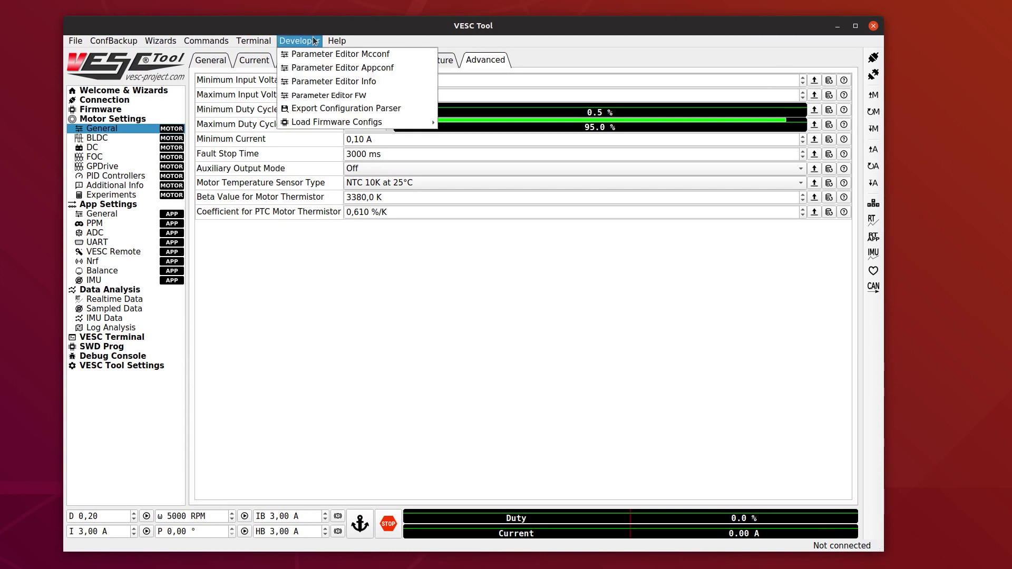
pyautogui.click(322, 27)
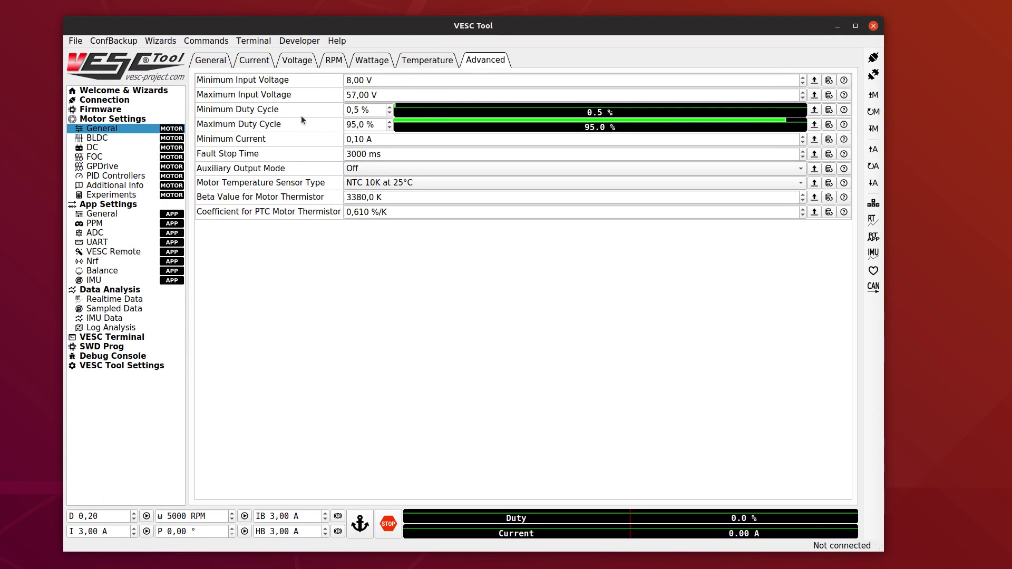
pyautogui.click(315, 42)
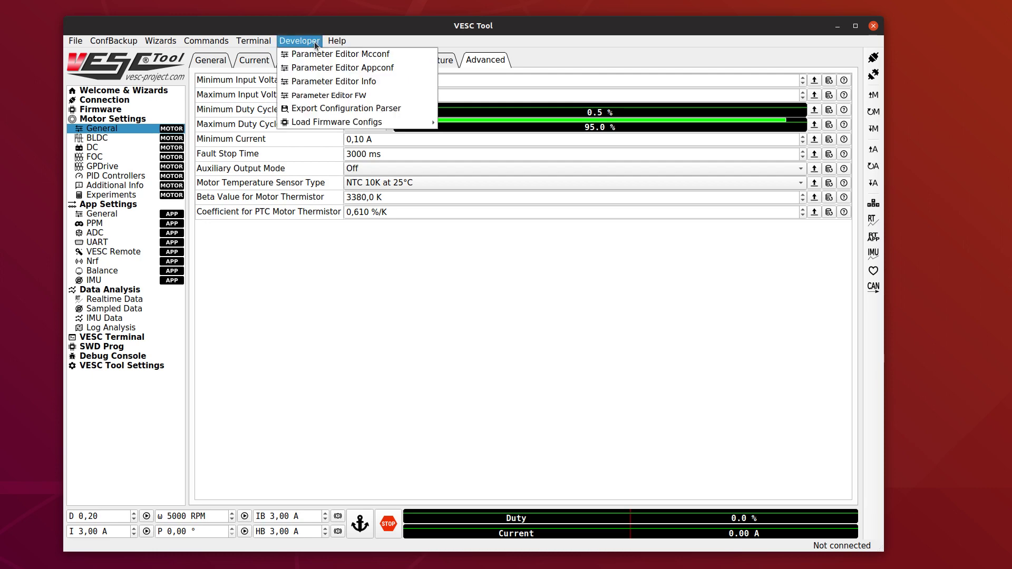
pyautogui.click(318, 53)
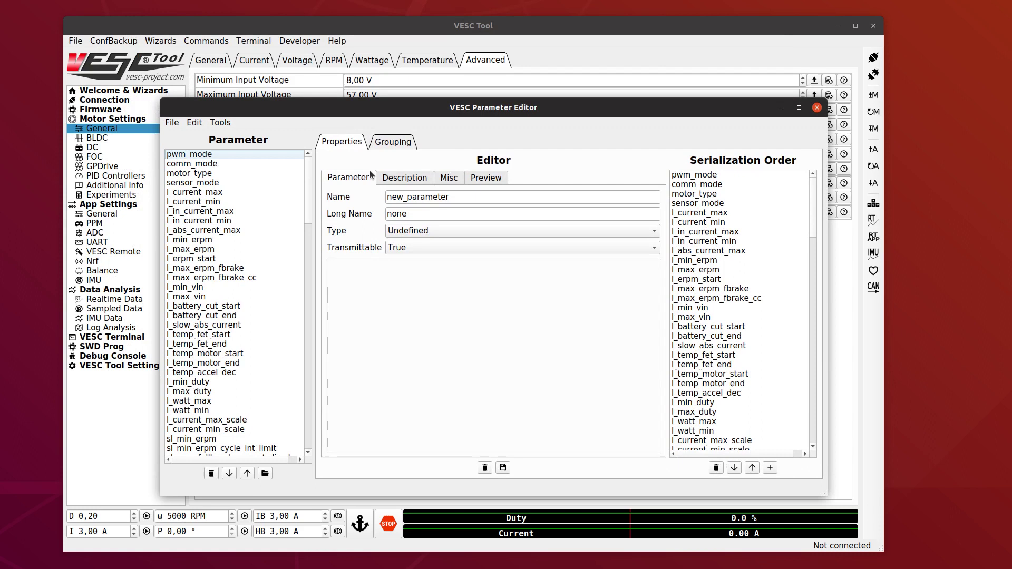
# - Load the l_in_current_min parameter into the editor and examine its value limits, description, C define and preview
pyautogui.click(233, 222)
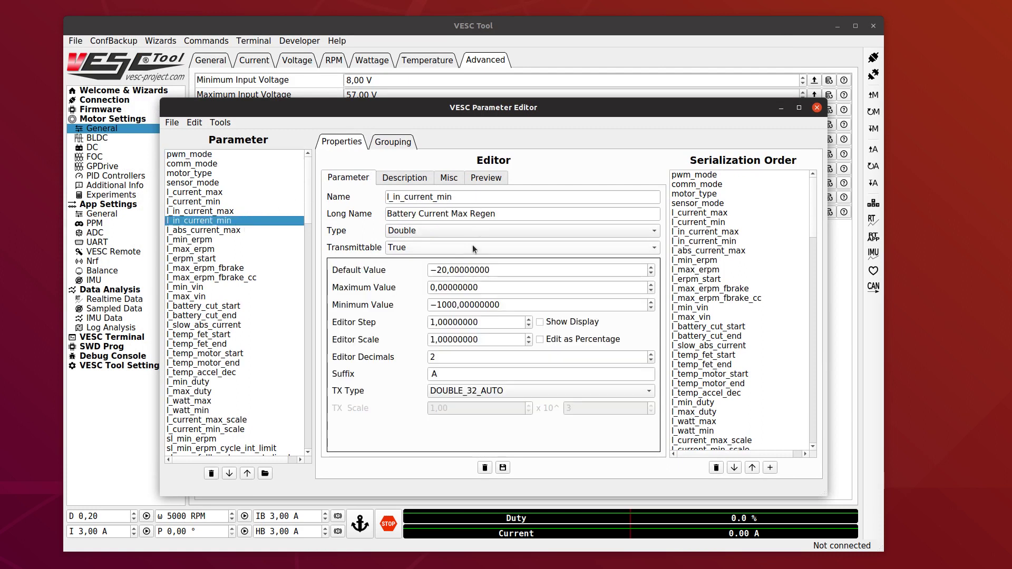
pyautogui.click(393, 178)
pyautogui.click(444, 177)
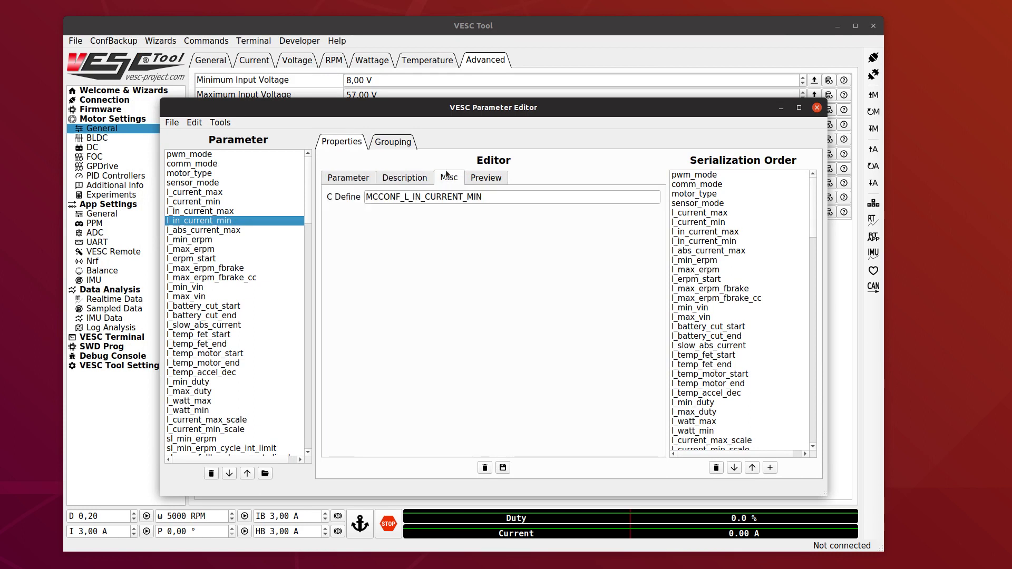
pyautogui.click(495, 182)
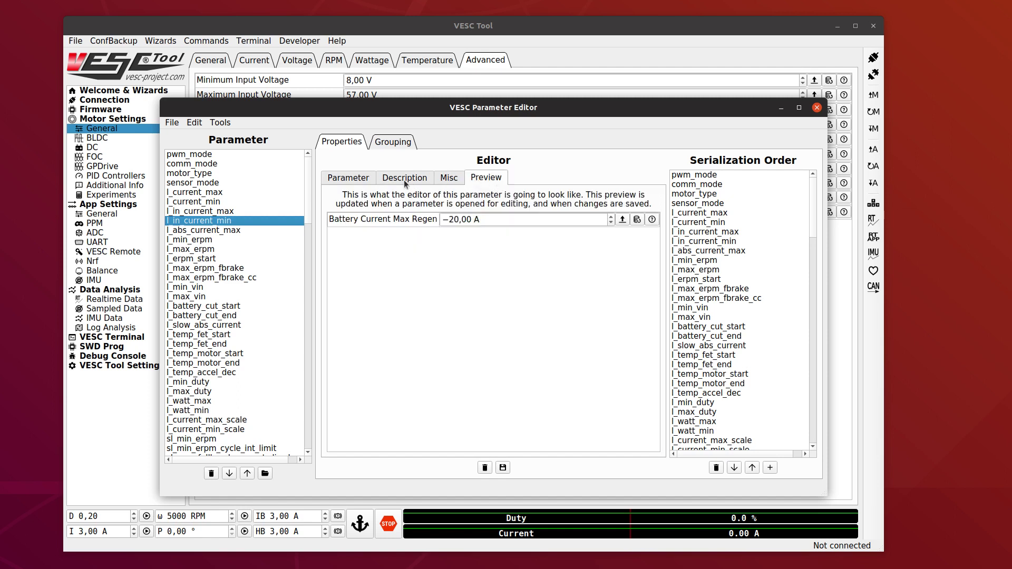
pyautogui.click(355, 177)
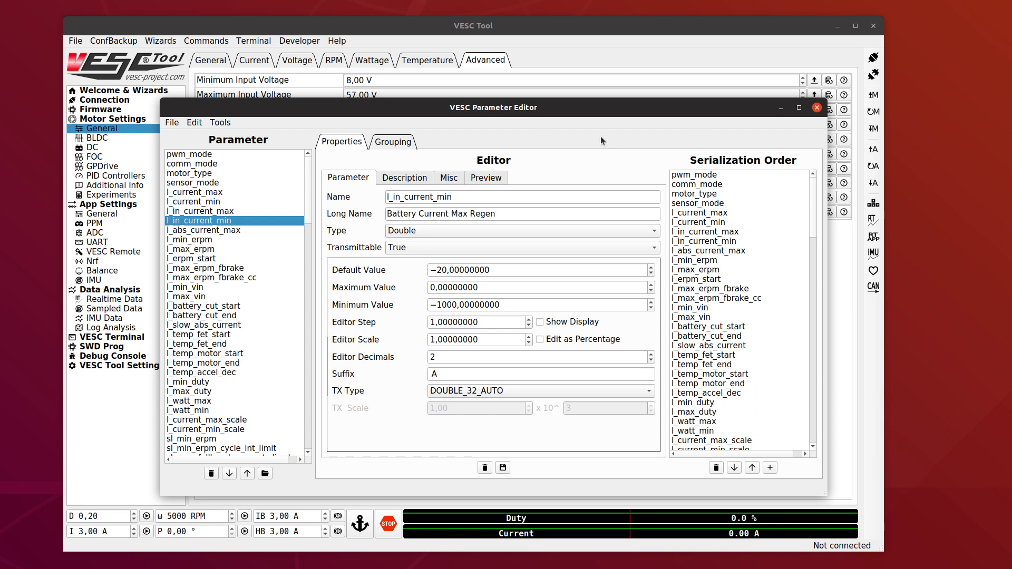
# - Examine the parameter grouping of the General group, browsing its subgroups and ending with the parameters under Current
pyautogui.click(405, 145)
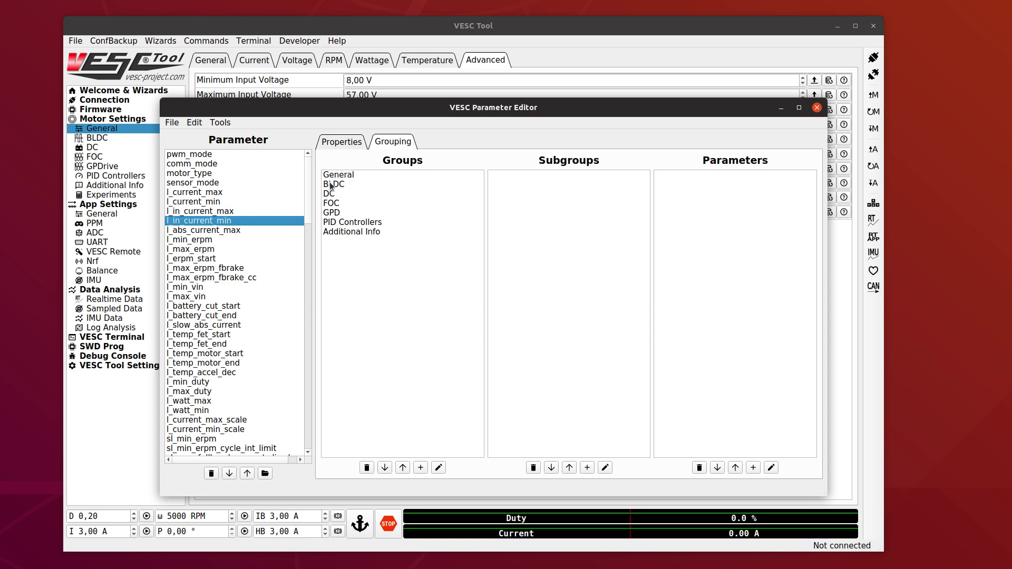
pyautogui.click(363, 176)
pyautogui.click(400, 184)
pyautogui.click(455, 175)
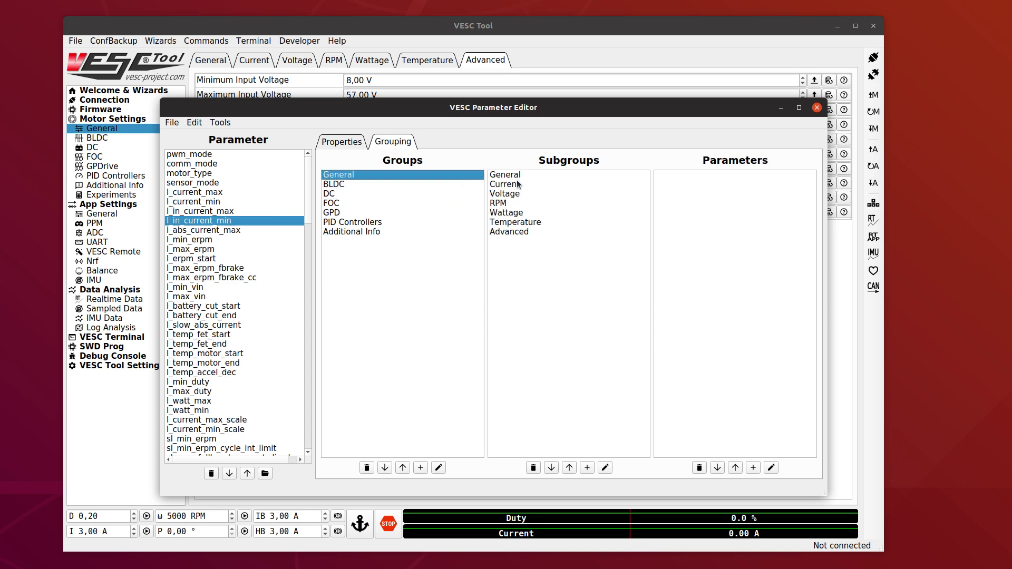
pyautogui.click(522, 184)
pyautogui.click(540, 223)
pyautogui.click(540, 204)
pyautogui.click(537, 184)
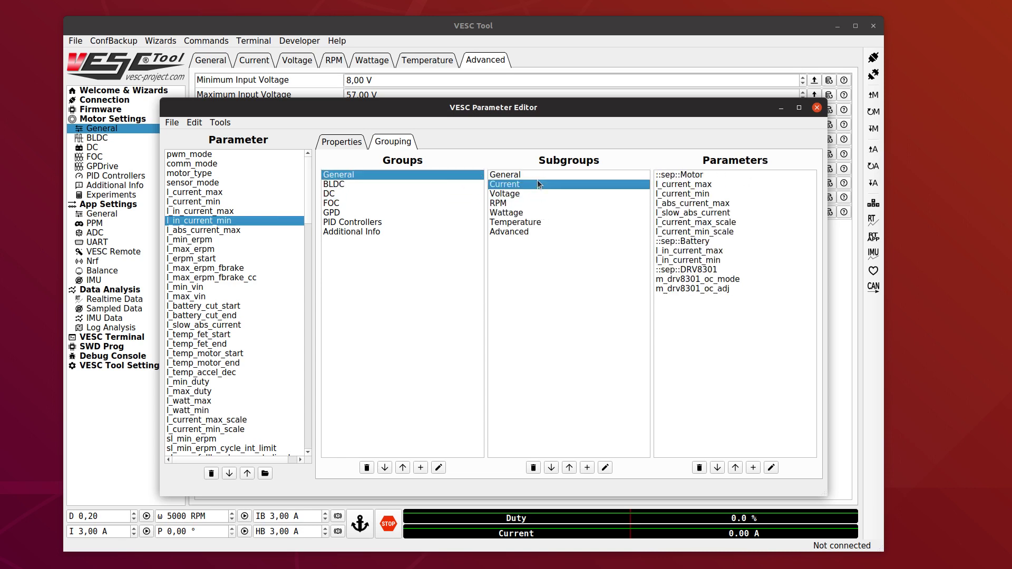
# - Examine the parameters grouped under the Current and Advanced subgroups of the General group
pyautogui.click(710, 279)
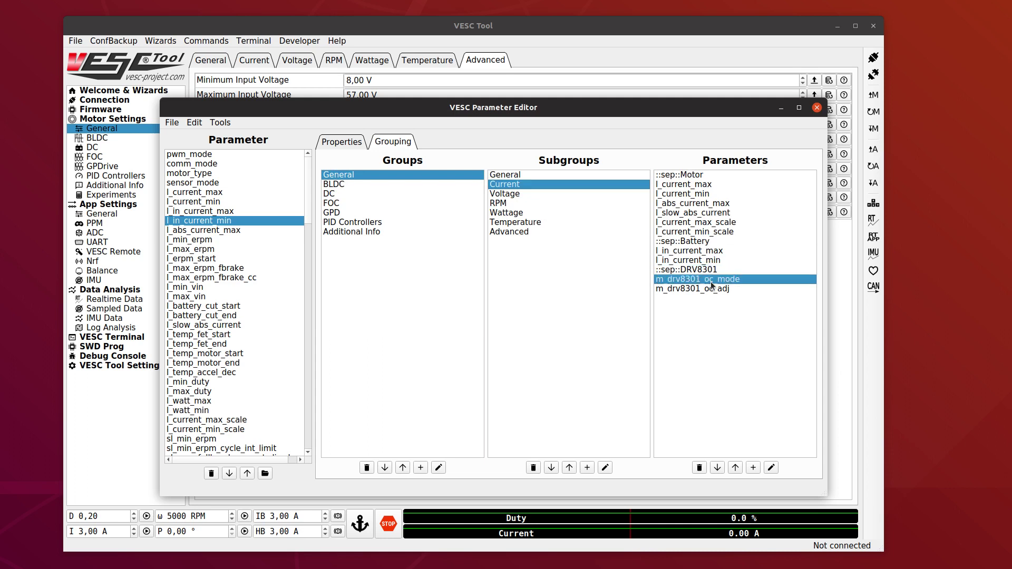
pyautogui.click(711, 223)
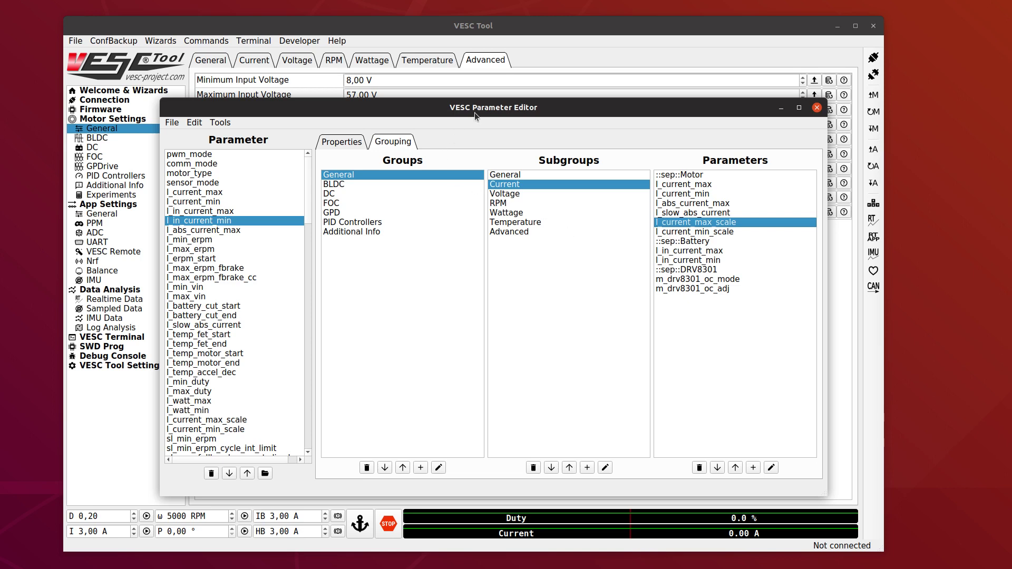
pyautogui.moveTo(474, 112); pyautogui.dragTo(446, 125)
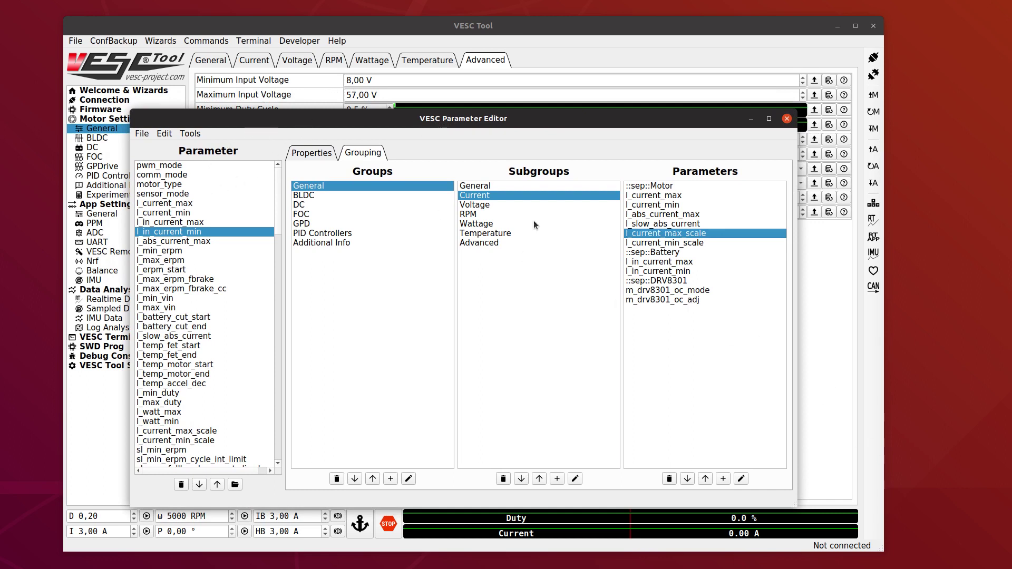
pyautogui.click(525, 245)
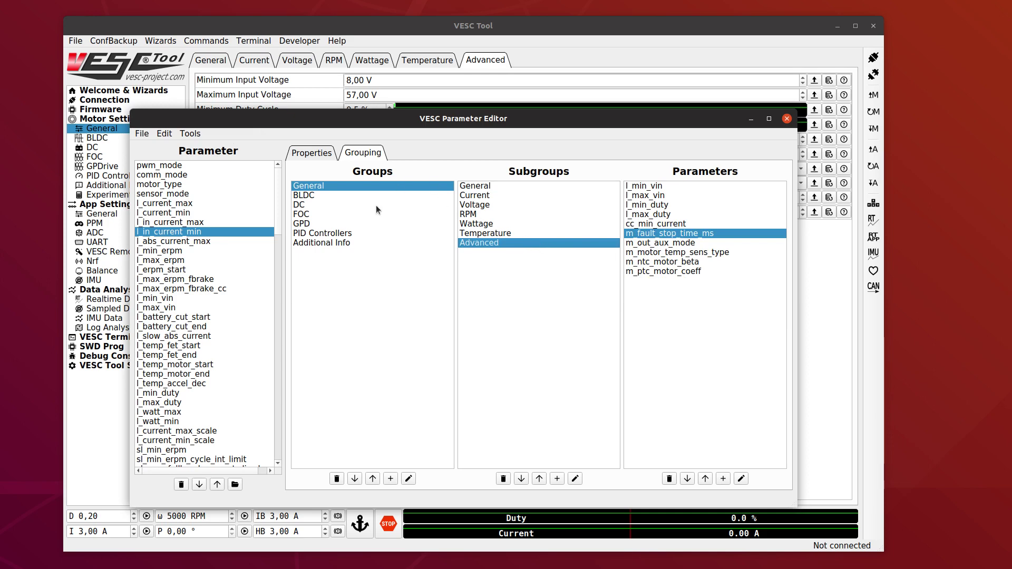
# - Compare the parameter grouping with the motor configuration's group and subgroup choices in the mobile-style VESC Tool window
pyautogui.moveTo(389, 122); pyautogui.dragTo(364, 85)
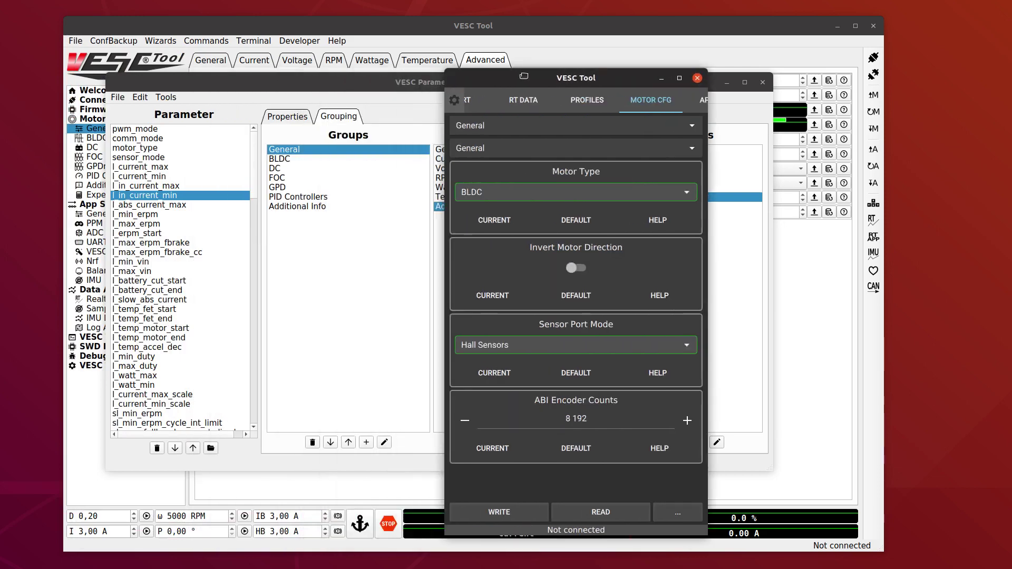
pyautogui.click(479, 91)
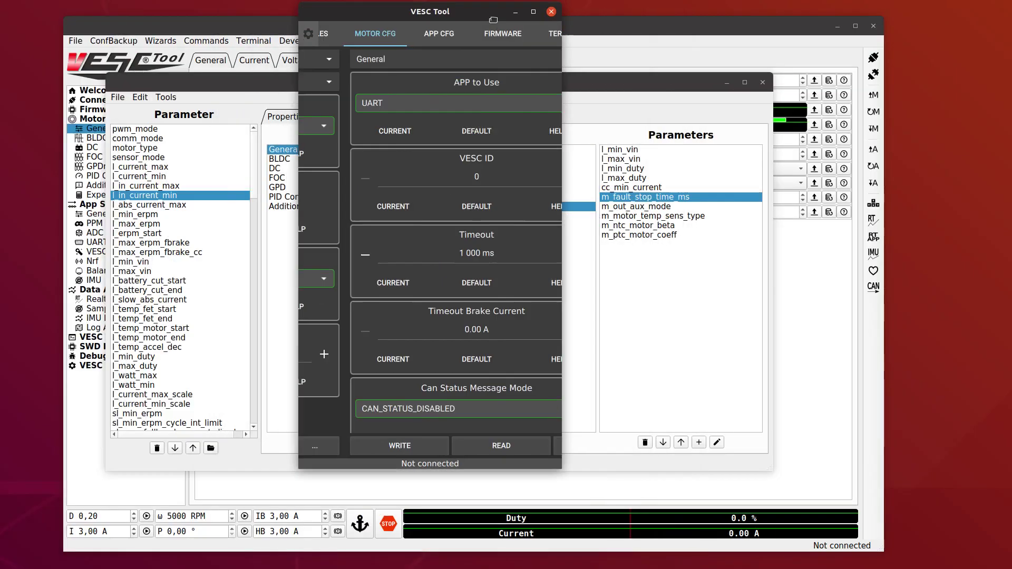
pyautogui.moveTo(558, 12); pyautogui.dragTo(811, 14)
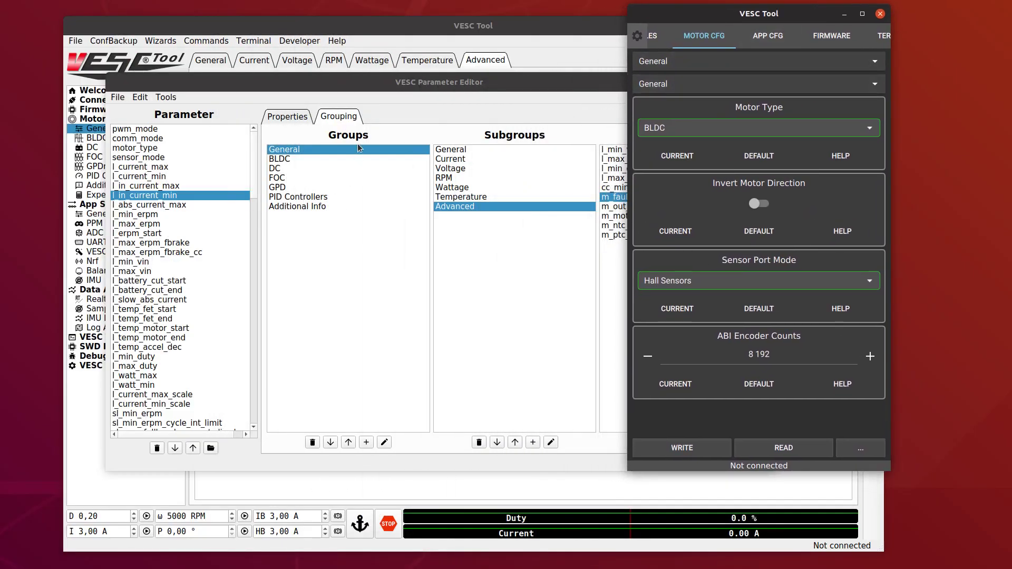
pyautogui.click(733, 62)
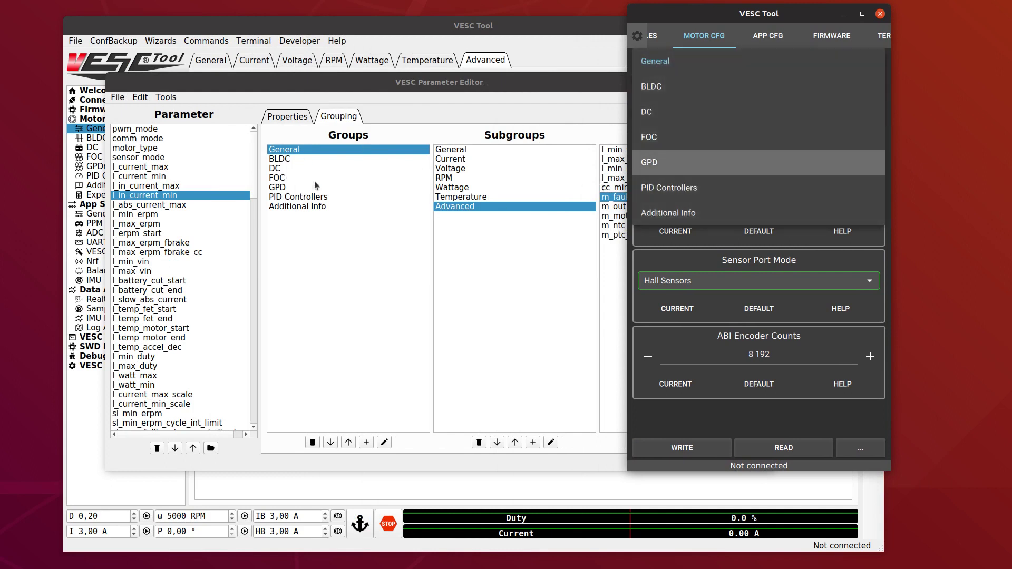
pyautogui.click(425, 225)
pyautogui.click(805, 78)
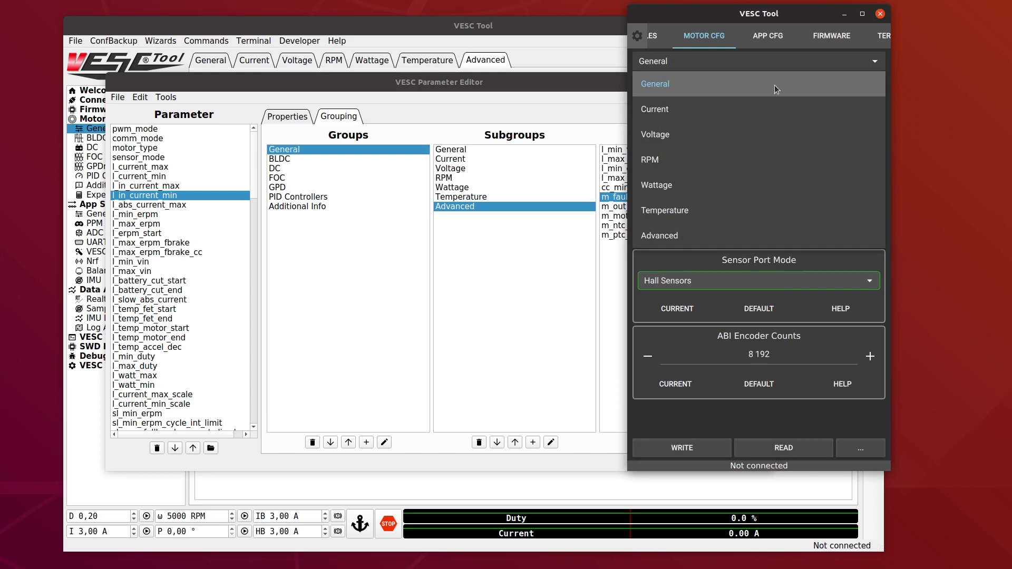
pyautogui.click(488, 205)
pyautogui.click(812, 82)
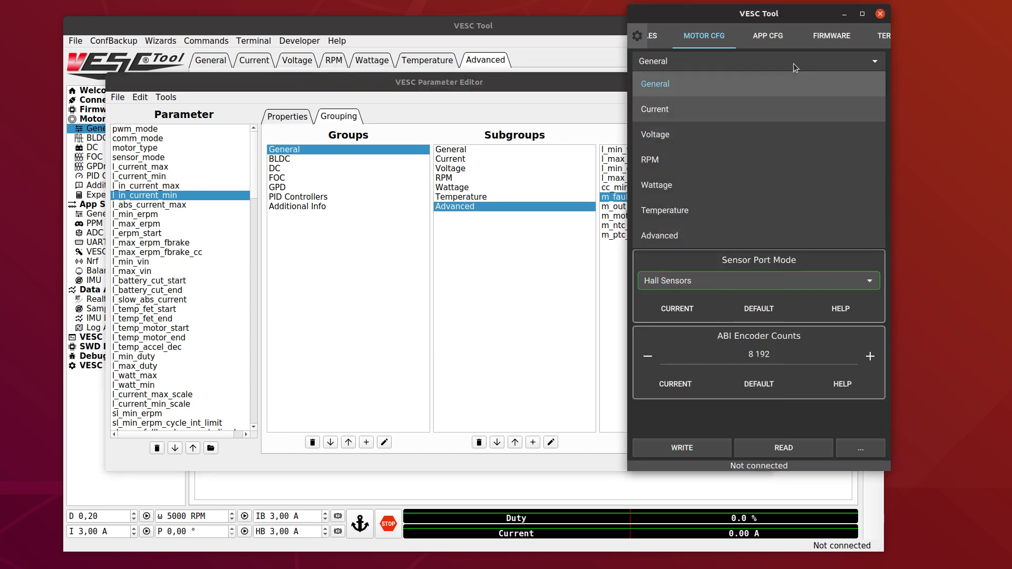
pyautogui.click(722, 38)
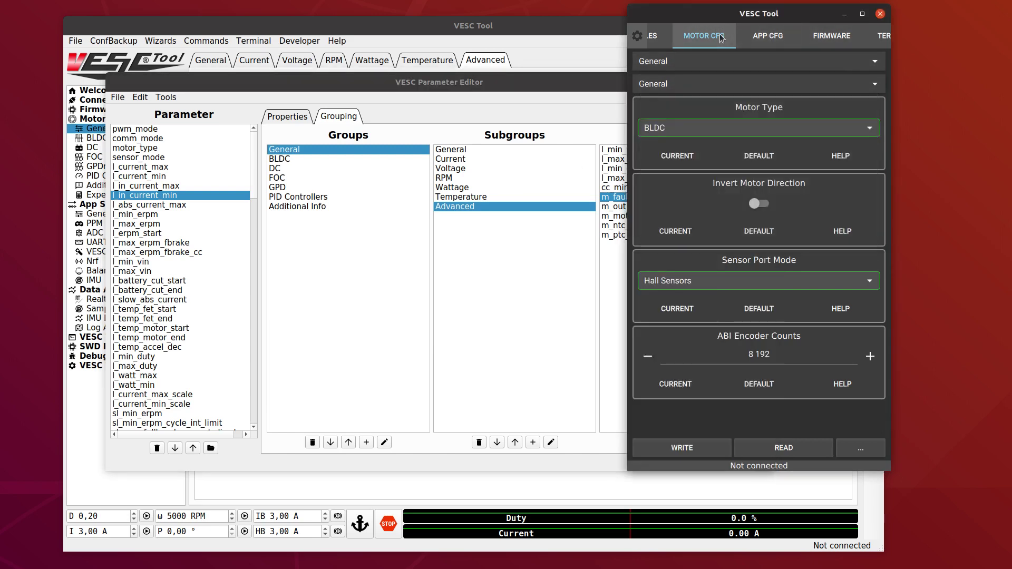
pyautogui.moveTo(745, 14); pyautogui.dragTo(773, 58)
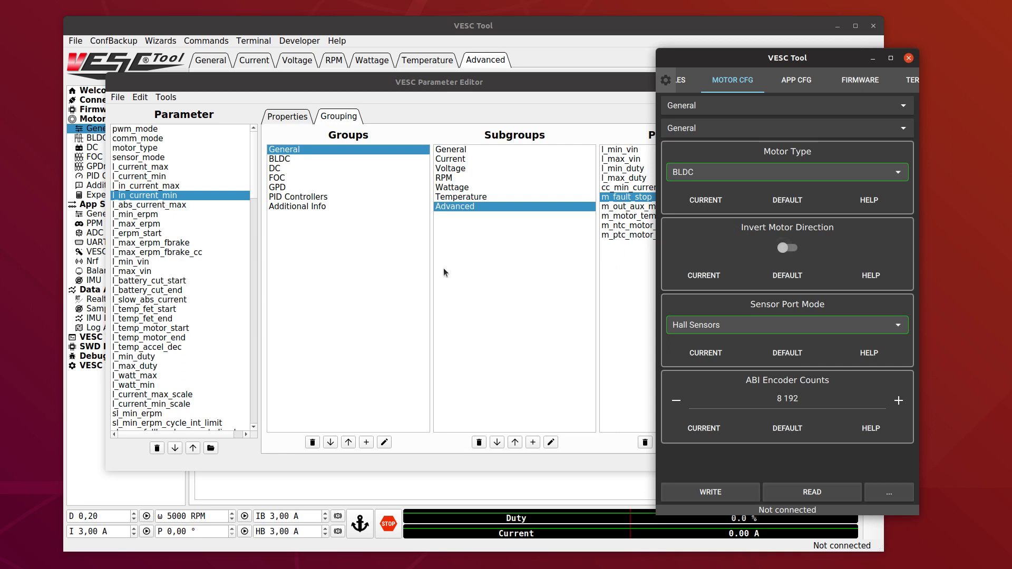
# - Preview the PPM throttle curve in the desktop VESC Tool by changing Throttle Expo to -6 % and back to 0 %
pyautogui.click(403, 261)
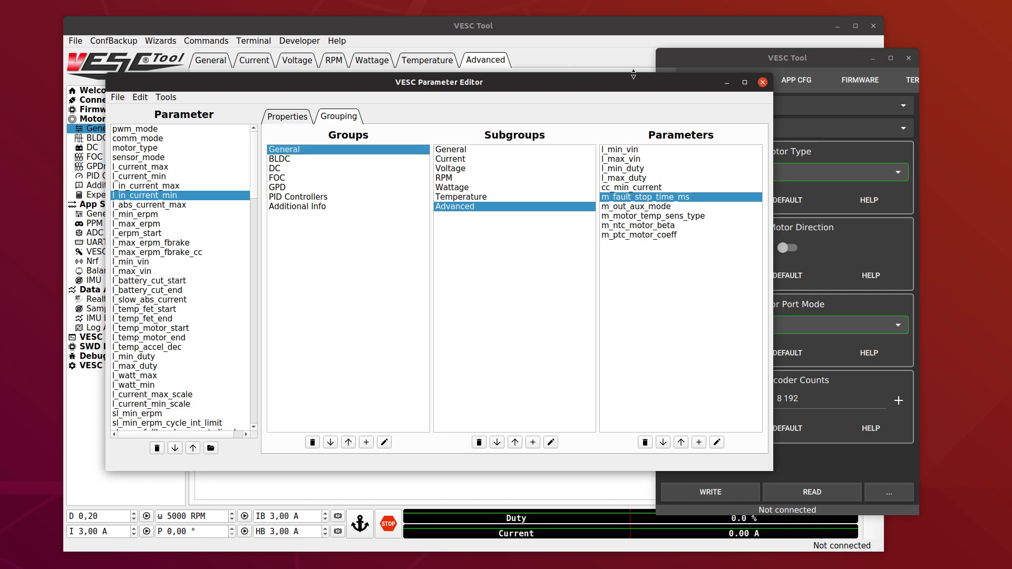
pyautogui.click(317, 21)
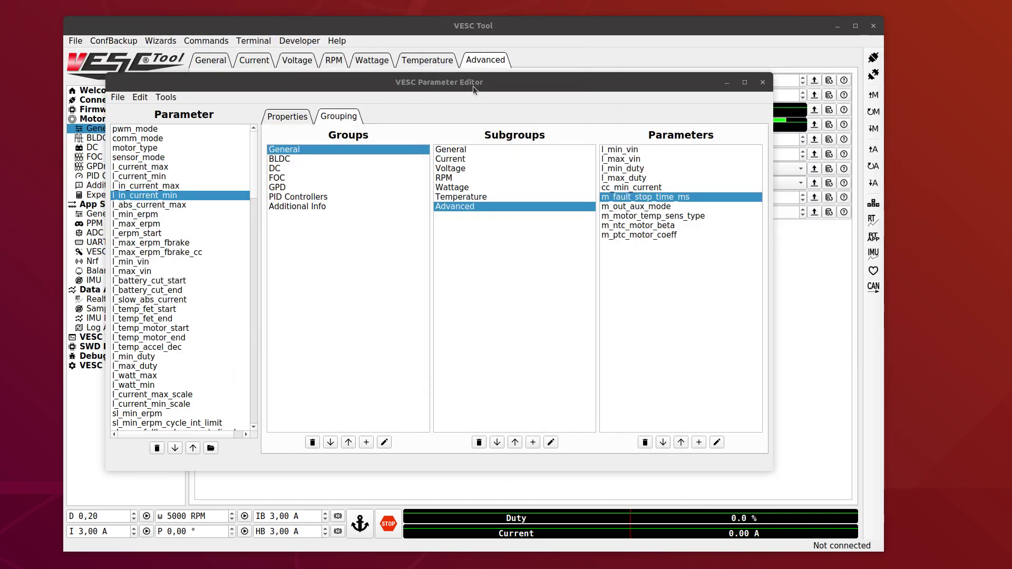
pyautogui.moveTo(473, 85); pyautogui.dragTo(0, 31)
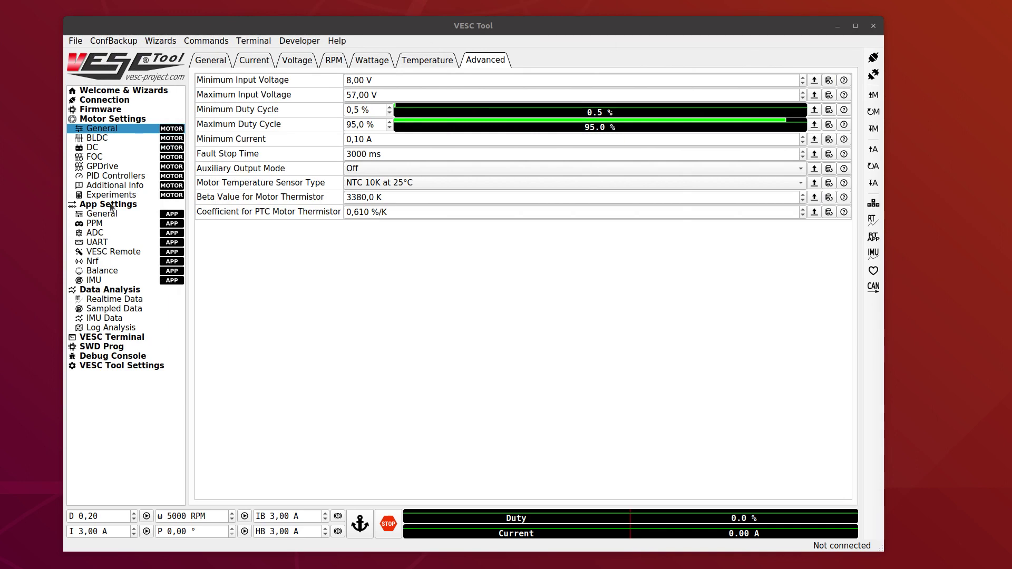
pyautogui.click(125, 224)
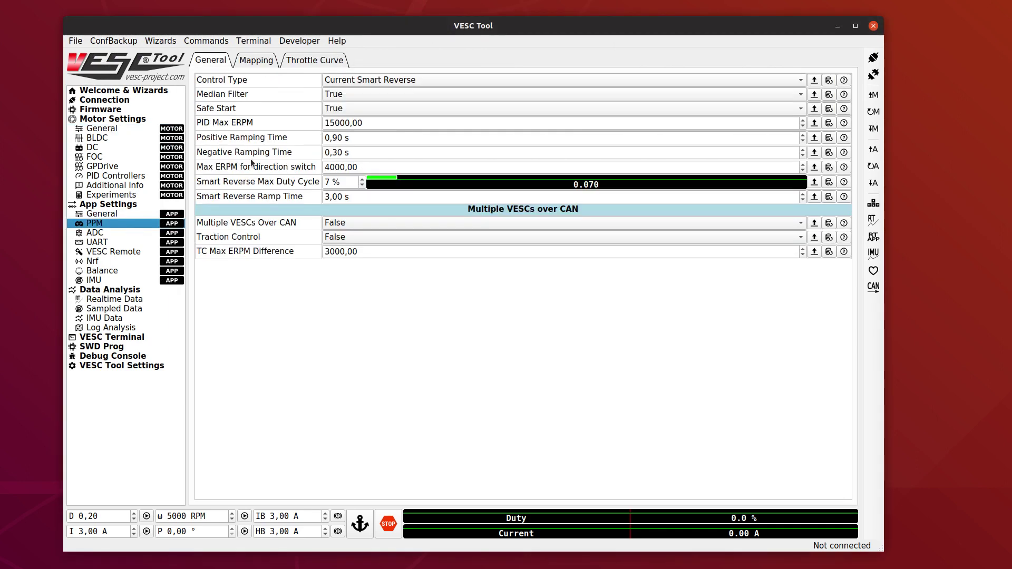
pyautogui.click(318, 61)
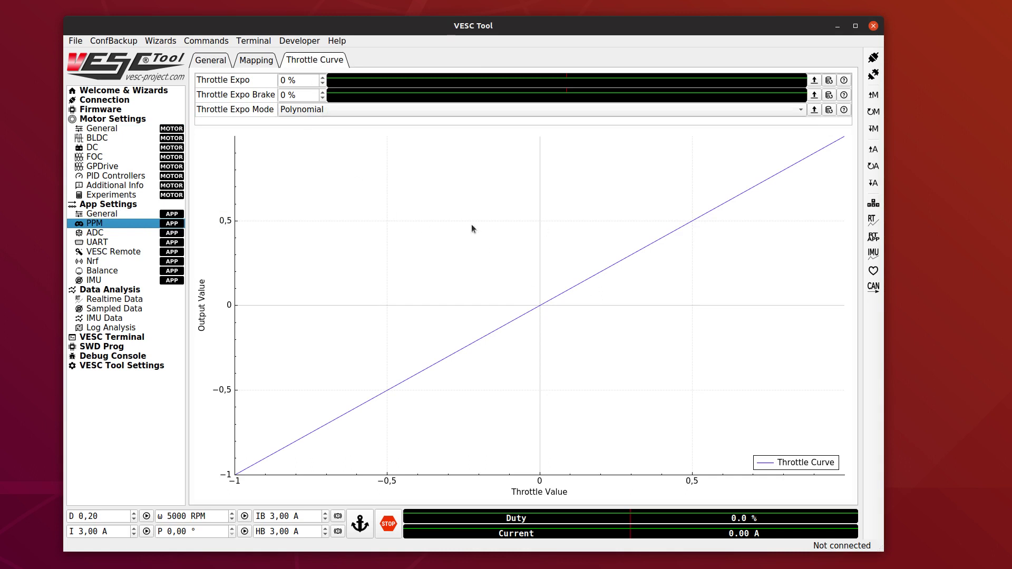
pyautogui.scroll(8, 302, 82)
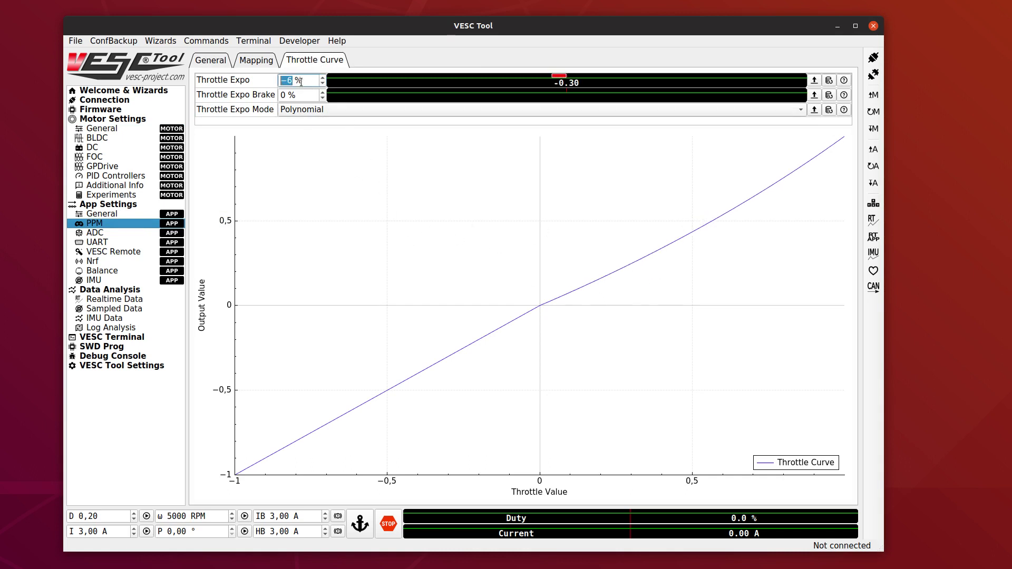
pyautogui.scroll(-8, 301, 82)
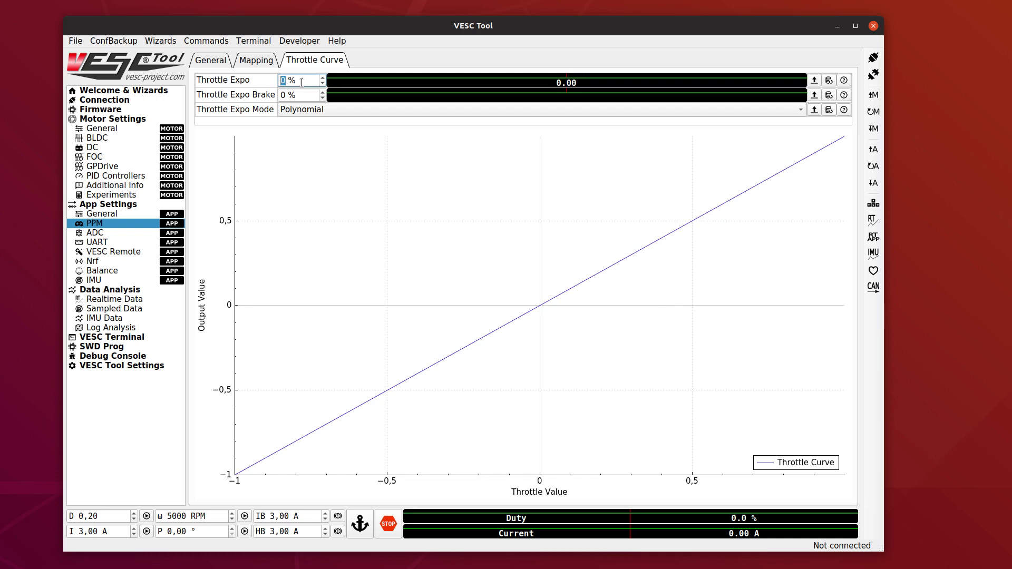
pyautogui.click(301, 83)
# - Compare the Balance app settings before and after connecting to the VESC, acknowledging the old firmware warning
pyautogui.click(114, 270)
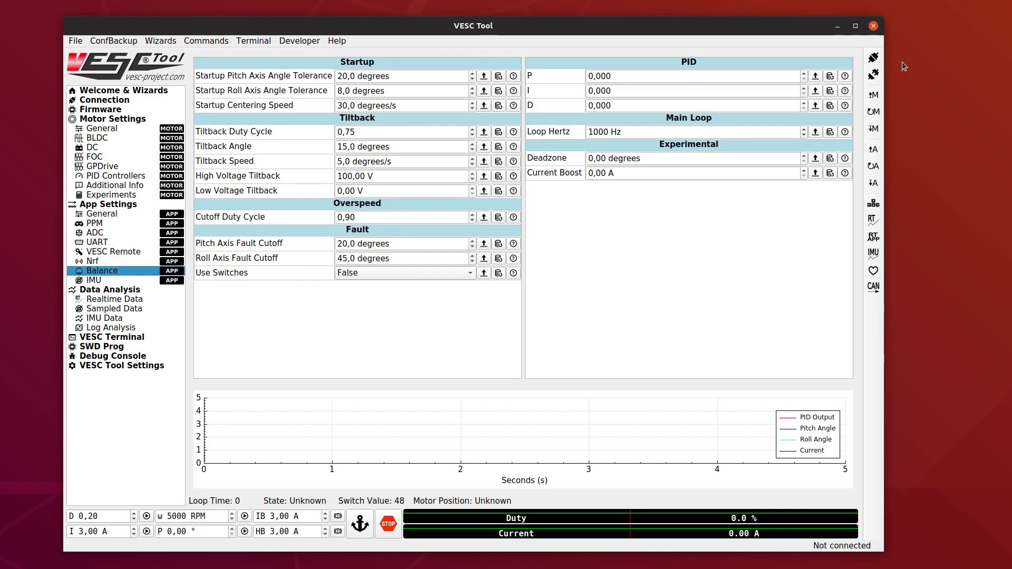
pyautogui.click(878, 61)
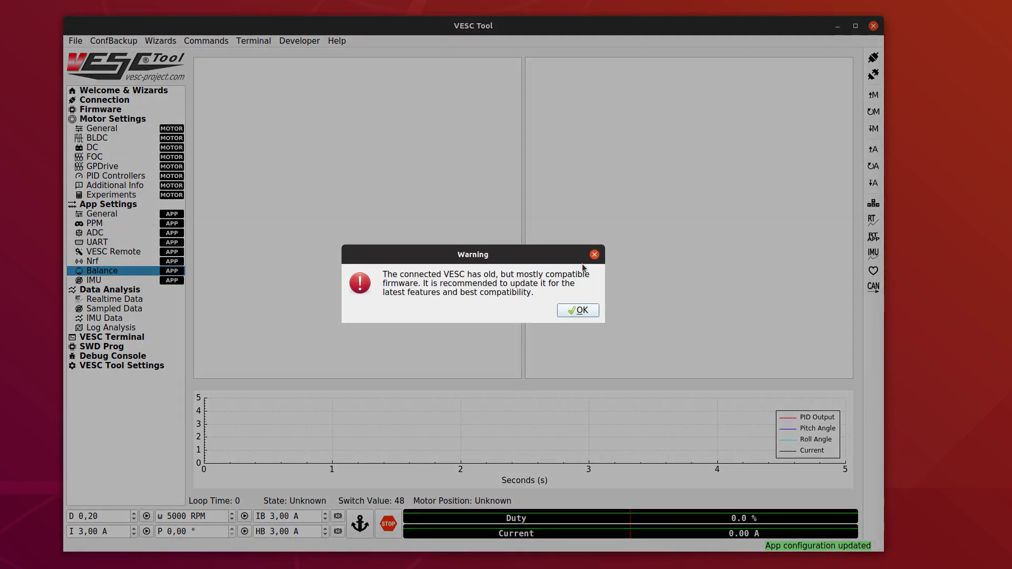
pyautogui.click(584, 311)
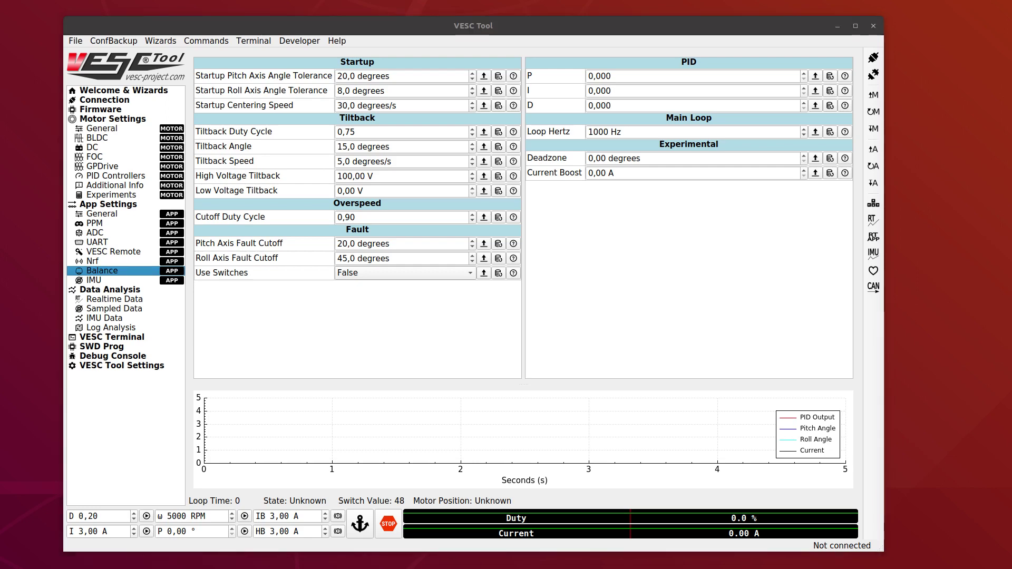
# - Examine the firmware version folders and fw.xml in the vesc_tool config folder in the file manager
pyautogui.moveTo(2, 46); pyautogui.dragTo(576, 73)
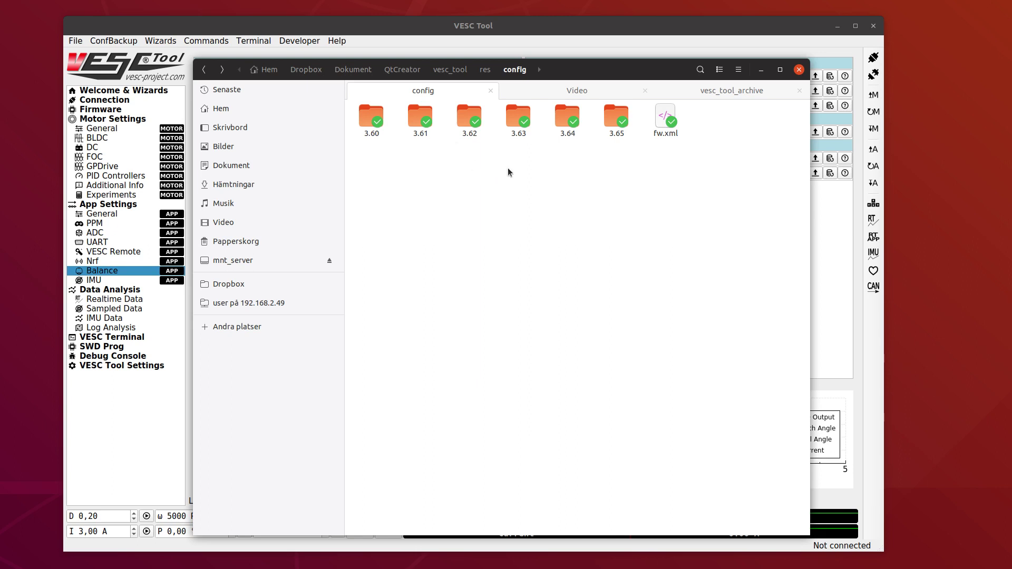
pyautogui.click(625, 124)
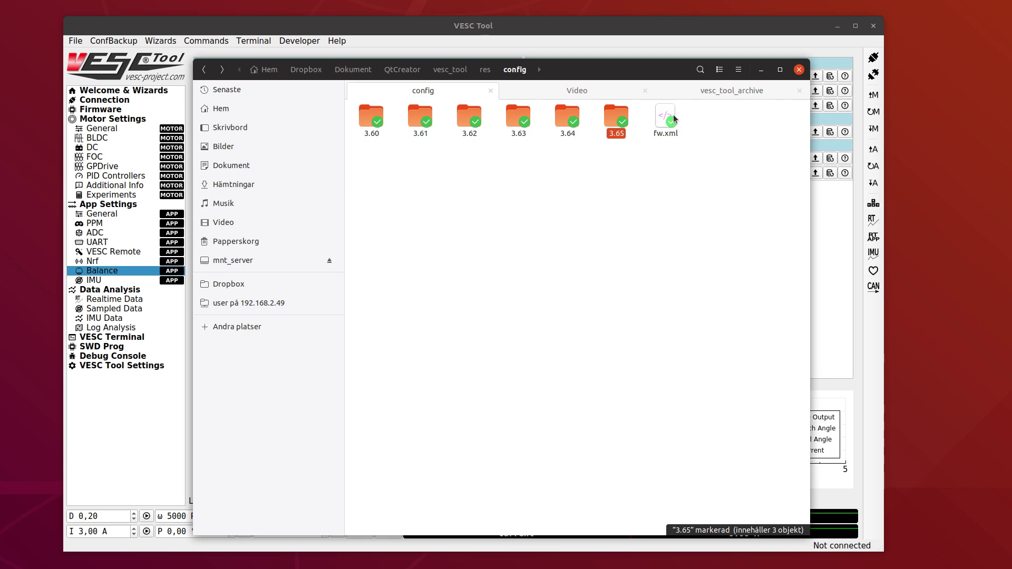
pyautogui.click(657, 167)
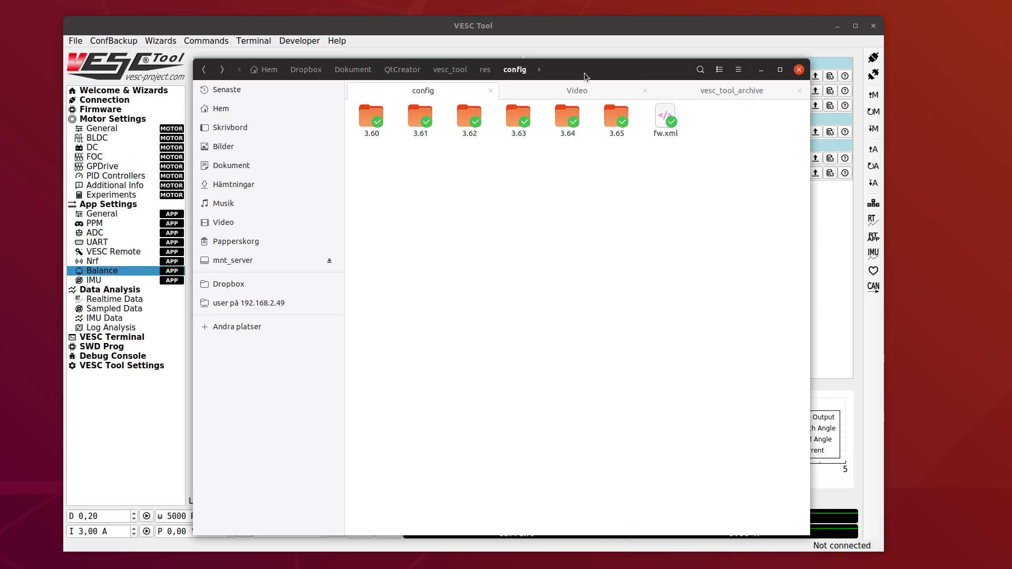
pyautogui.press('super+h')
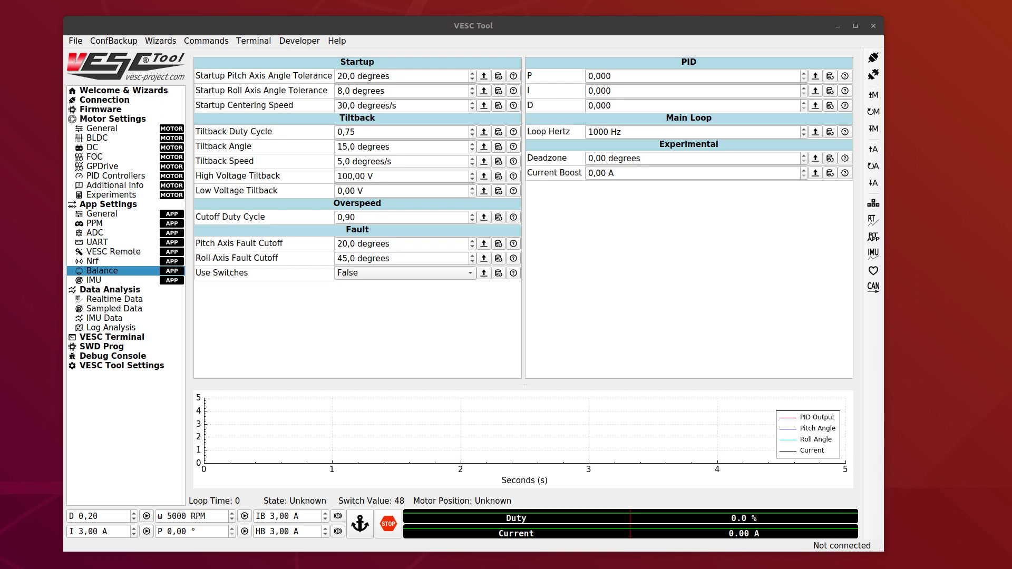
# - Reconnect to the VESC despite its old firmware and back up its configuration
pyautogui.click(873, 57)
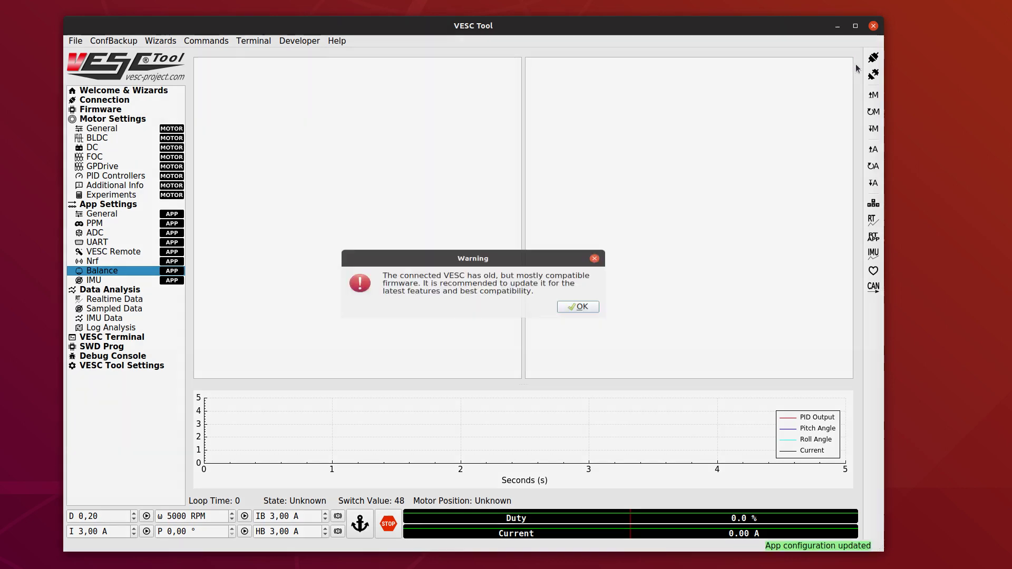
pyautogui.click(579, 307)
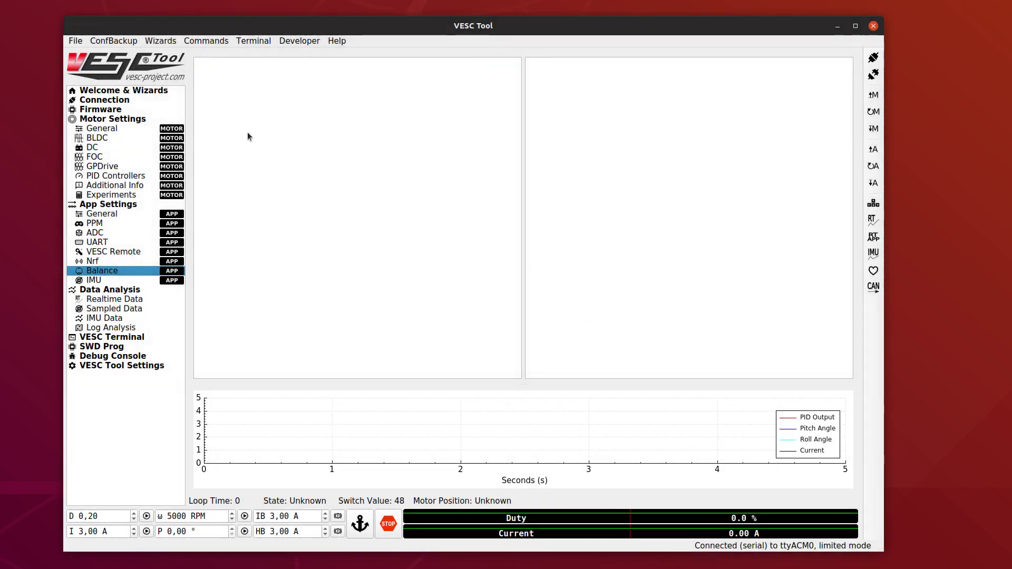
pyautogui.click(110, 42)
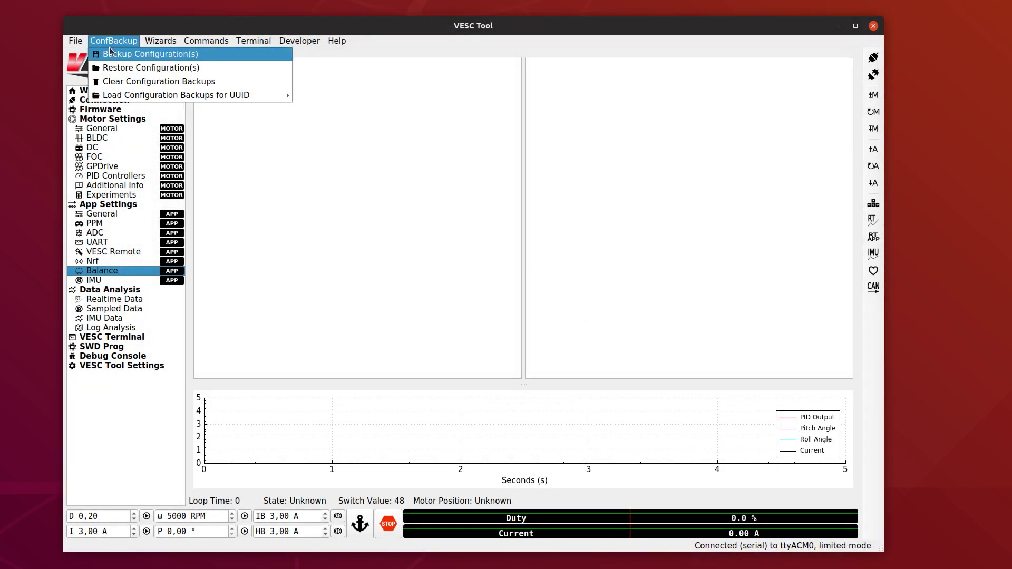
pyautogui.click(109, 48)
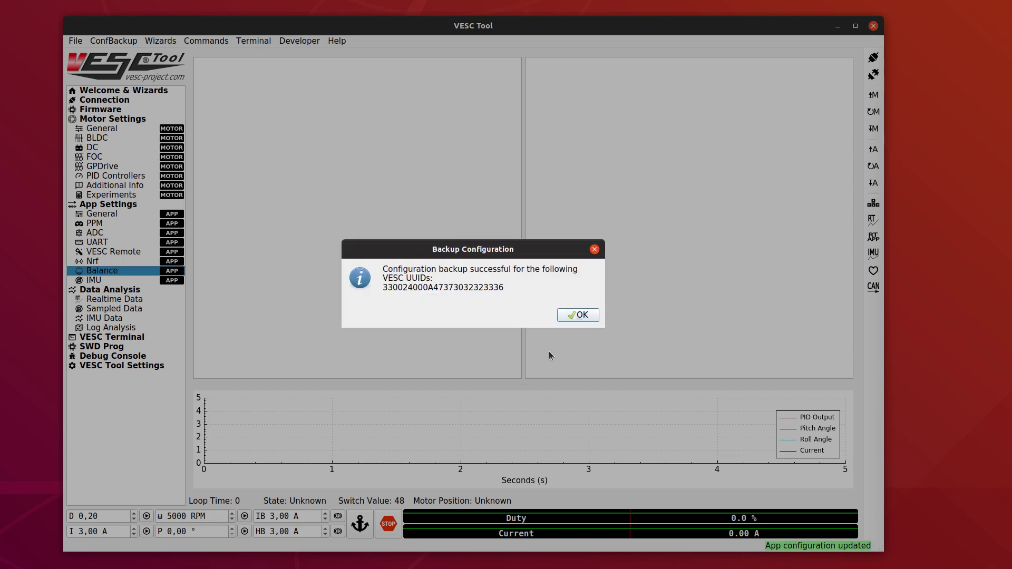
pyautogui.click(577, 316)
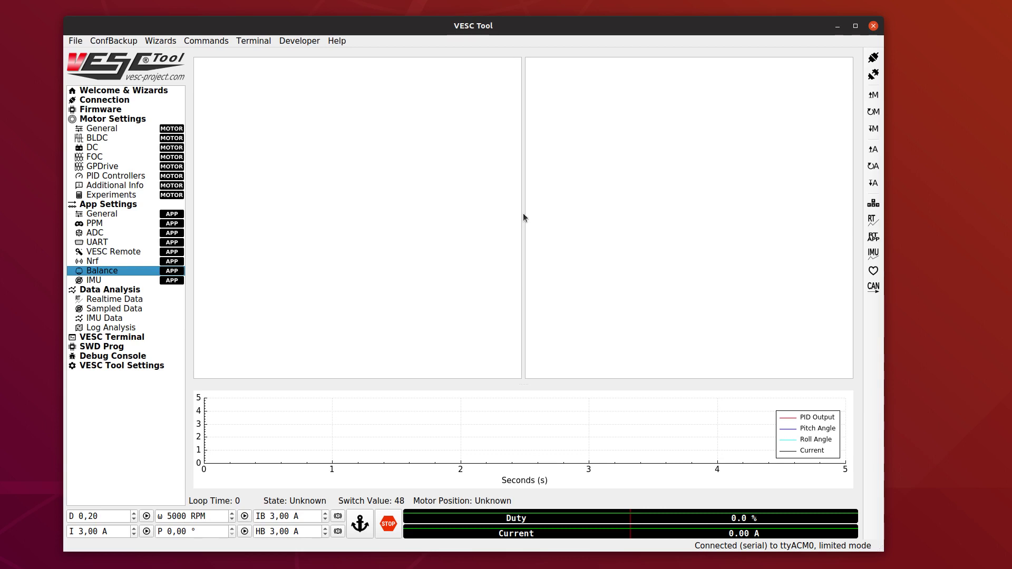
# - Examine the options for restoring configurations and loading configuration backups for a UUID, without running any
pyautogui.click(120, 41)
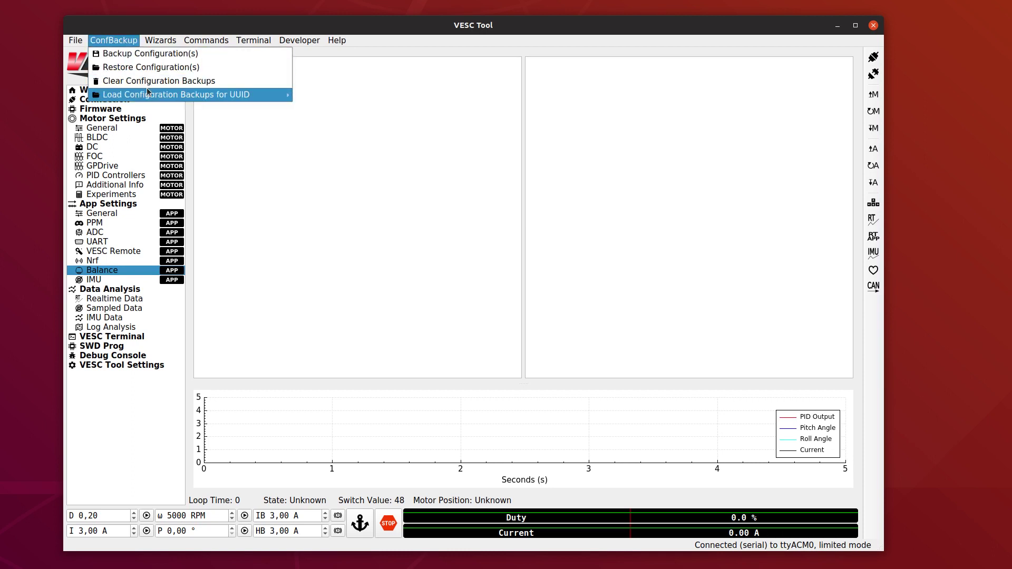
pyautogui.moveTo(158, 95)
pyautogui.click(417, 161)
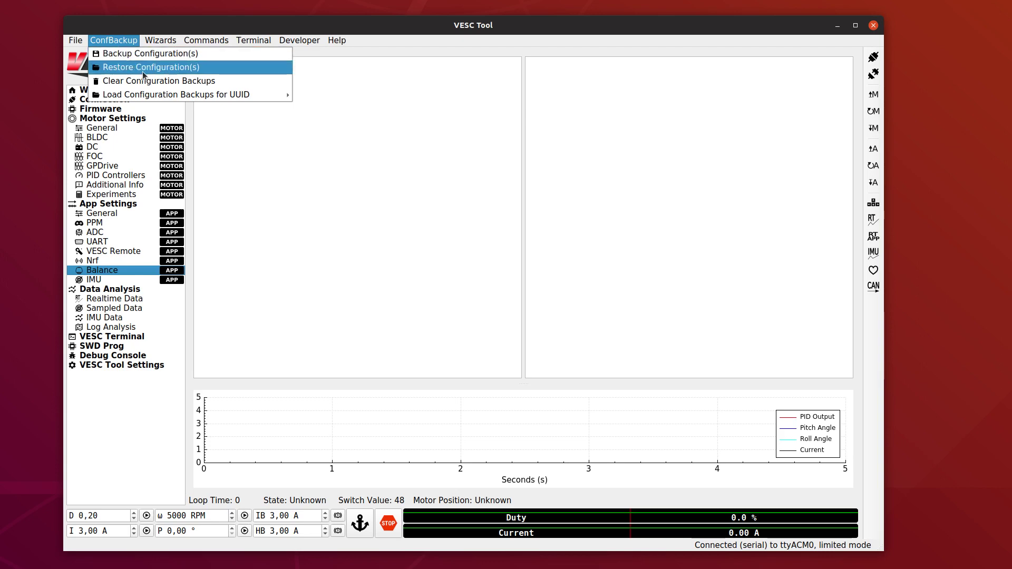
pyautogui.click(379, 200)
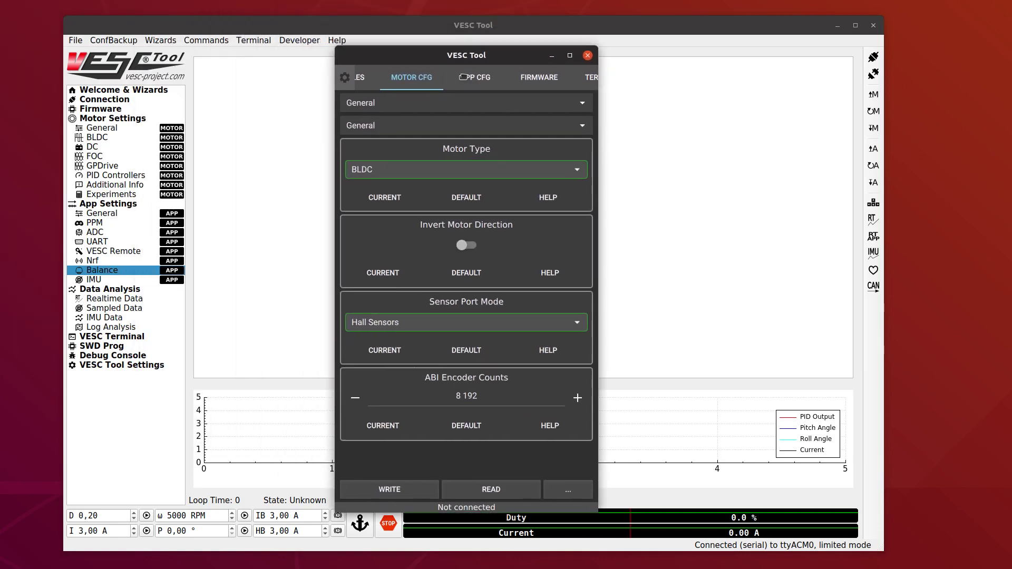
# - Examine the backup and restore tools on the mobile interface's start page, cancel the restore prompt, and close the mobile window
pyautogui.click(399, 96)
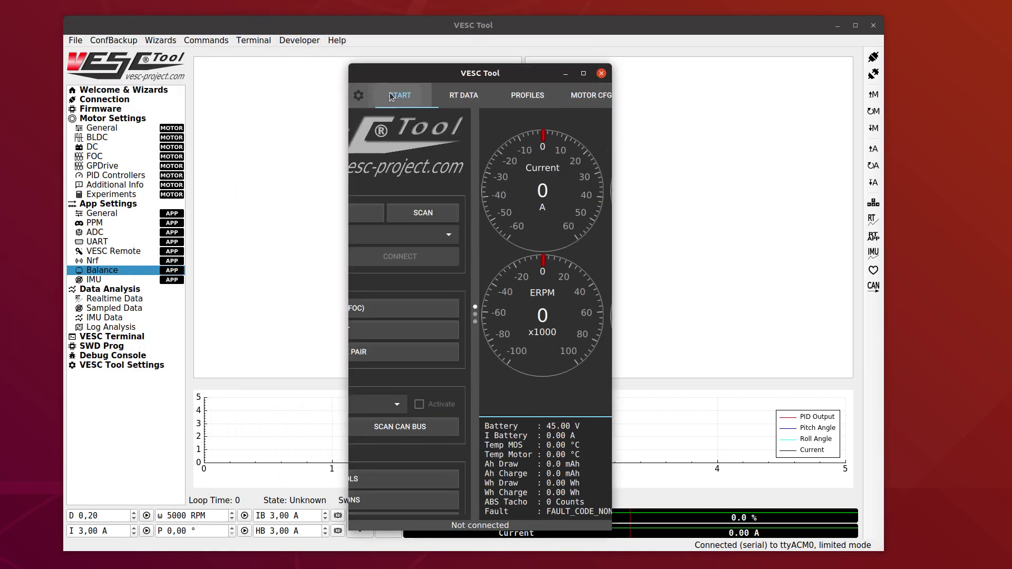
pyautogui.scroll(-2, 470, 370)
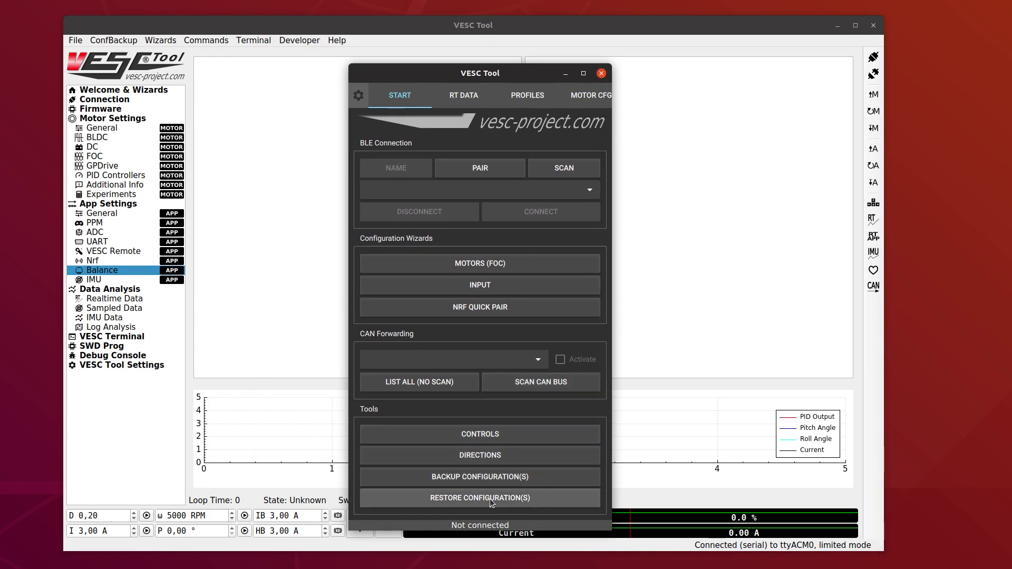
pyautogui.click(490, 499)
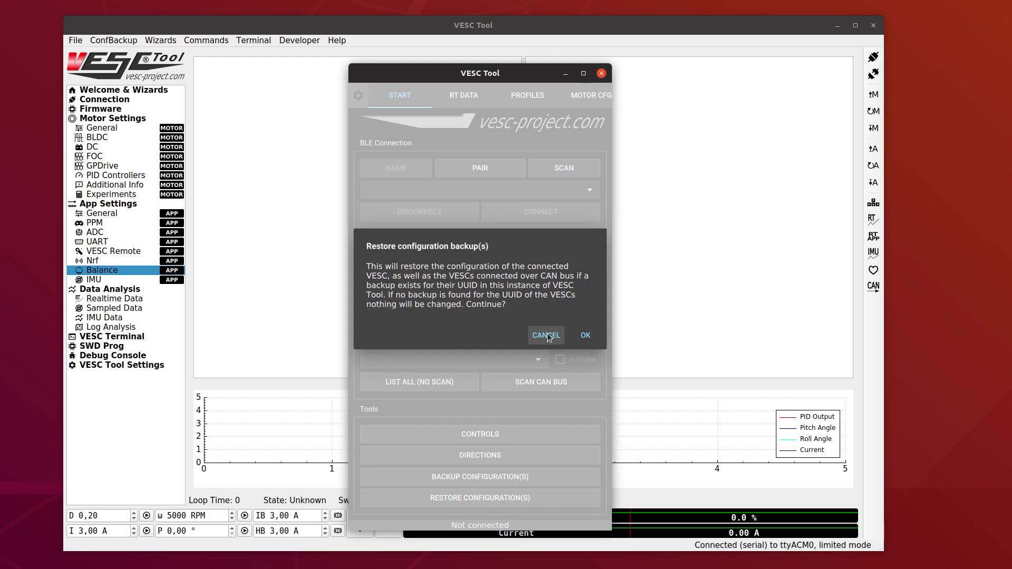
pyautogui.click(549, 337)
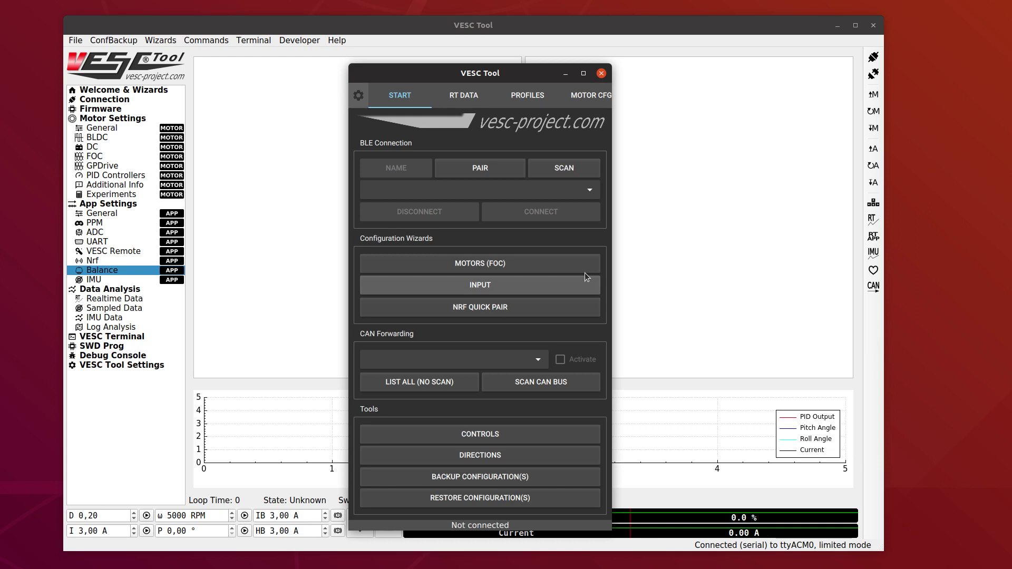
pyautogui.scroll(2, 564, 150)
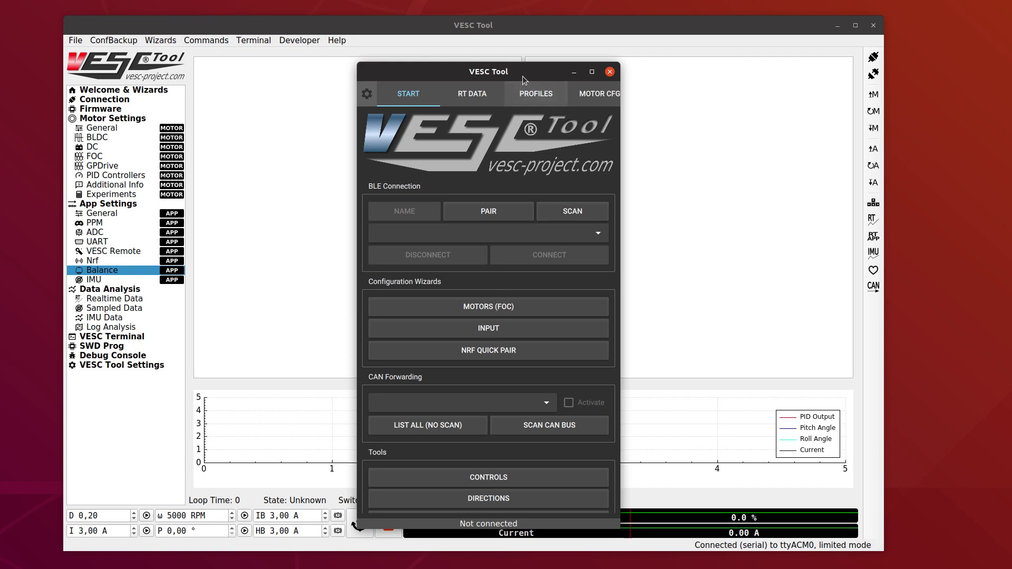
pyautogui.hotkey('alt', 'F4')
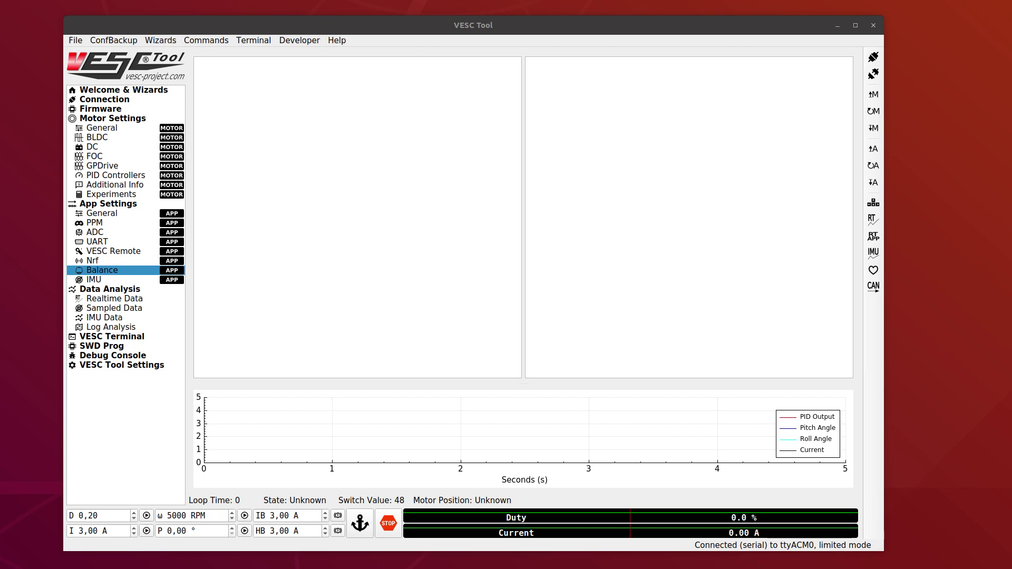
# - Disconnect the current VESC and check the boards' USB cable in the Guvcview camera window before returning to VESC Tool
pyautogui.click(363, 21)
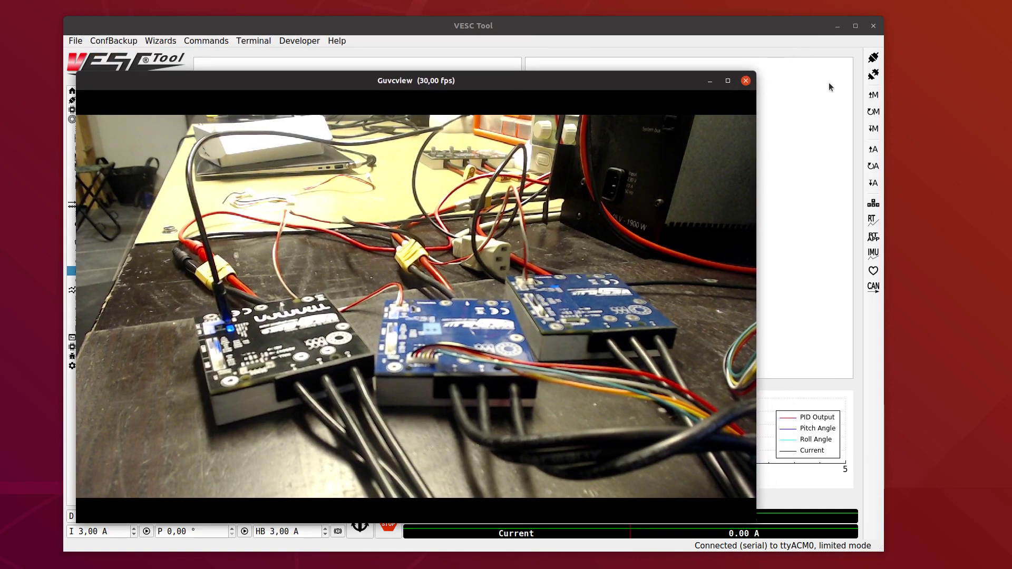
pyautogui.click(873, 74)
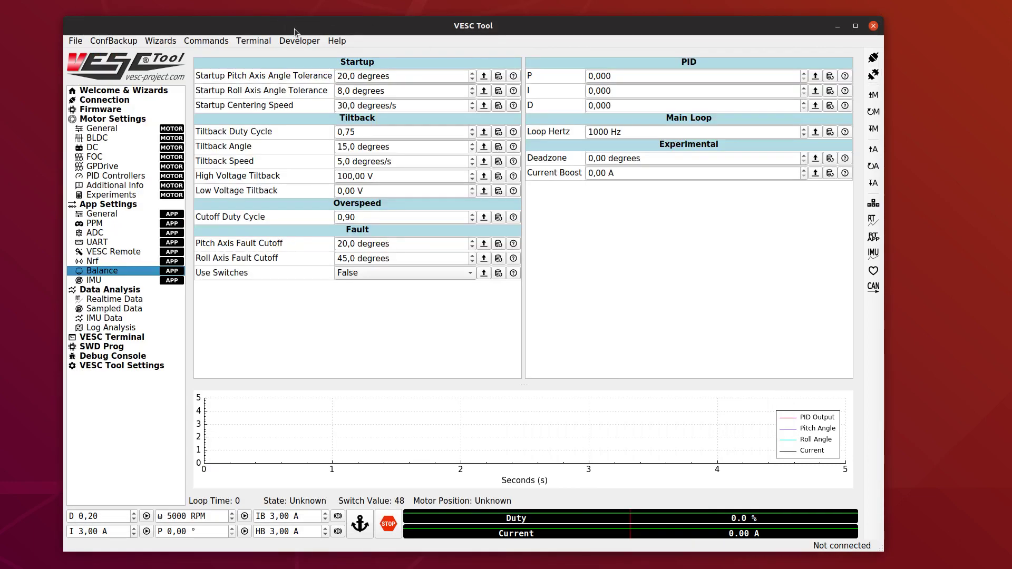
pyautogui.click(90, 137)
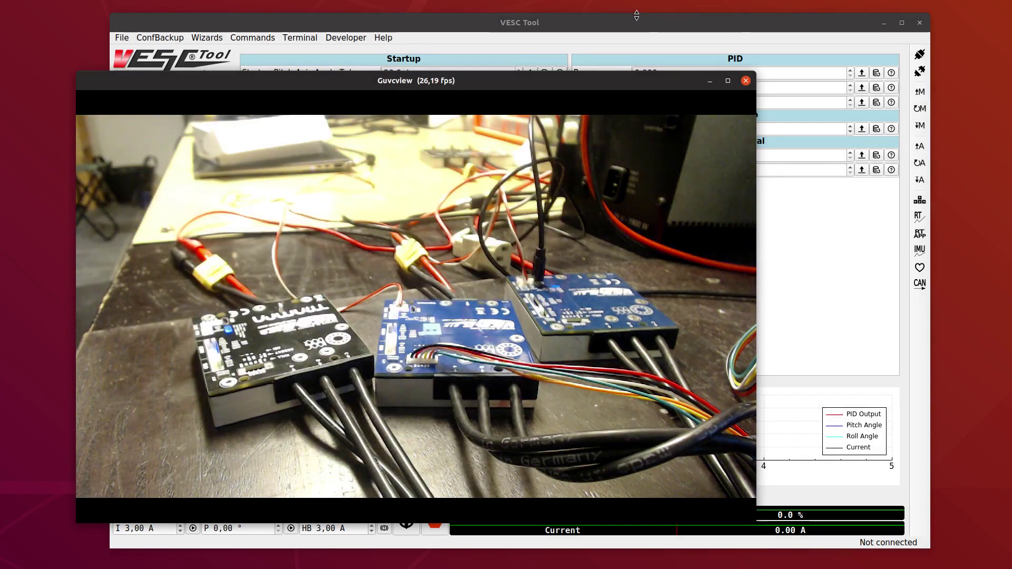
pyautogui.click(773, 39)
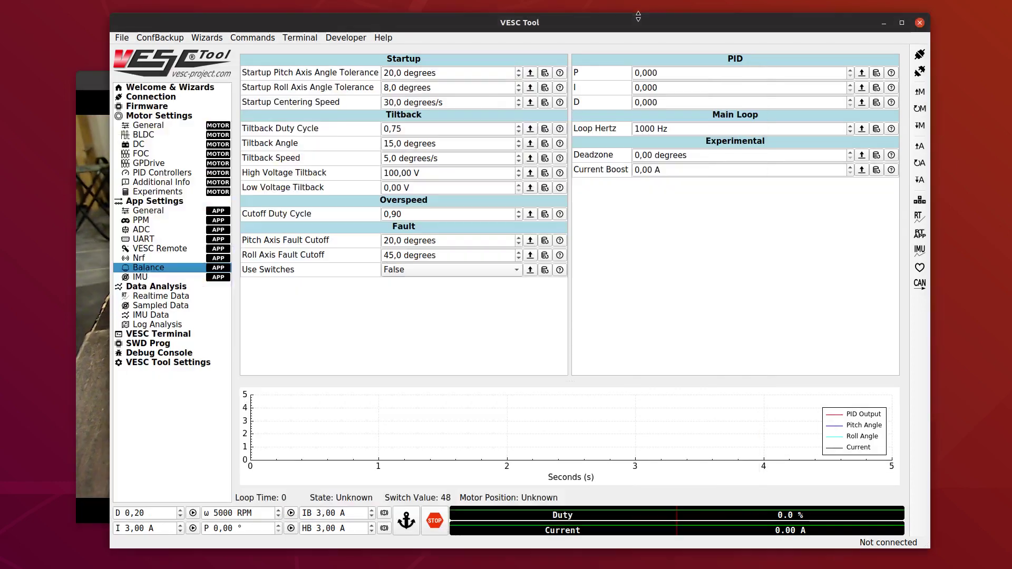
# - Connect to the VESC with the USB cable plugged in, acknowledging the old firmware and known issues warnings
pyautogui.click(920, 54)
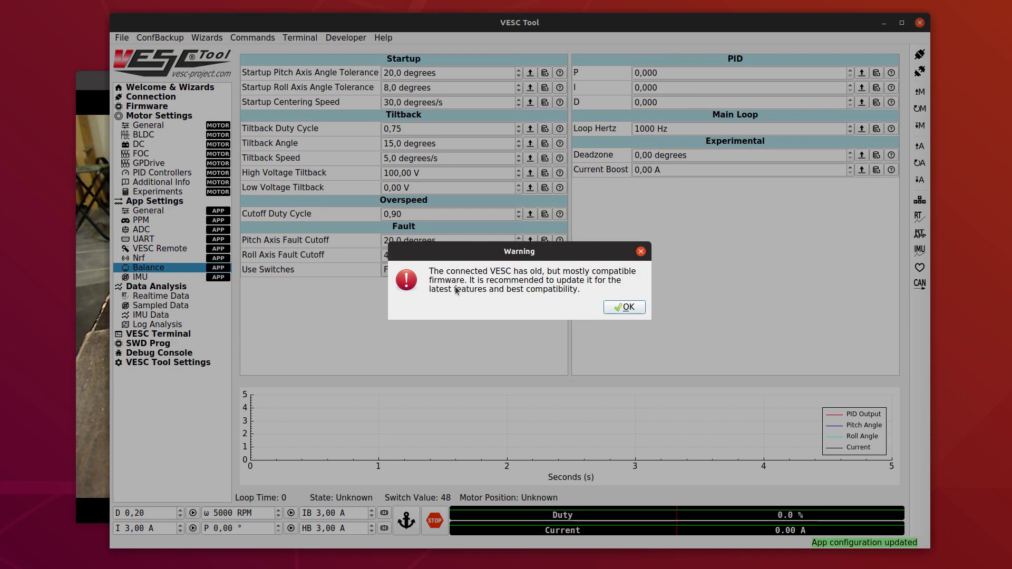
pyautogui.click(640, 311)
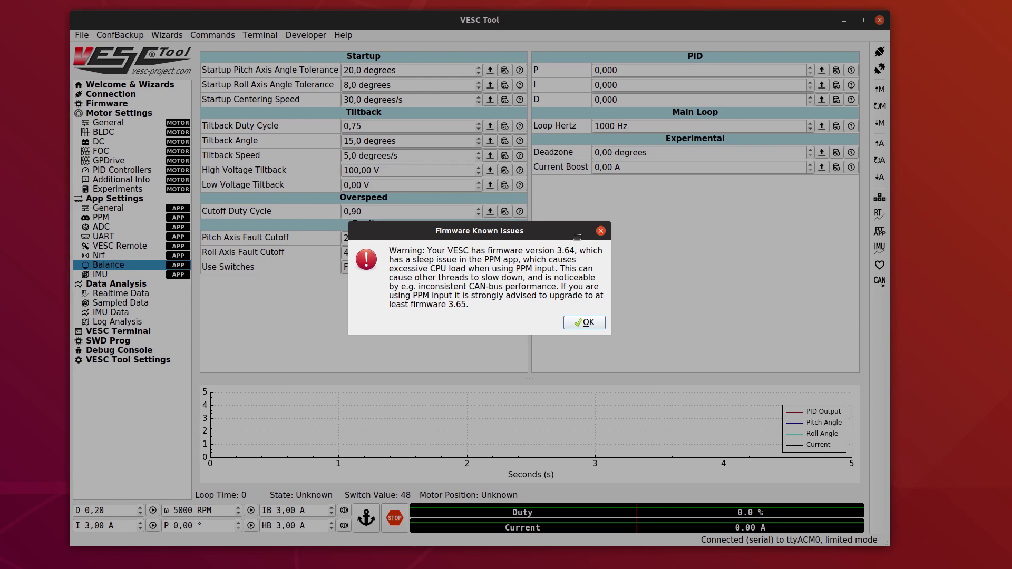
pyautogui.click(596, 323)
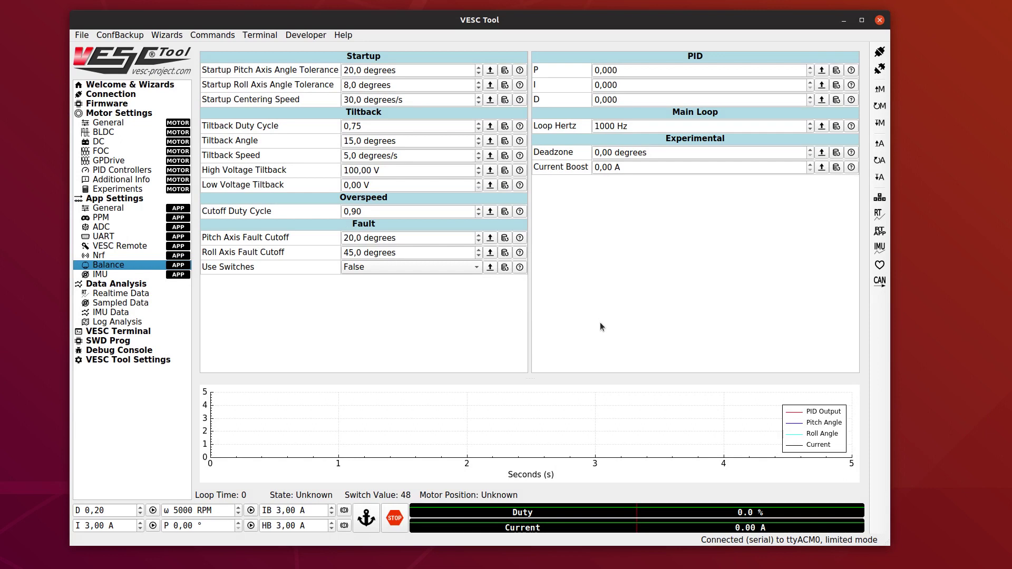